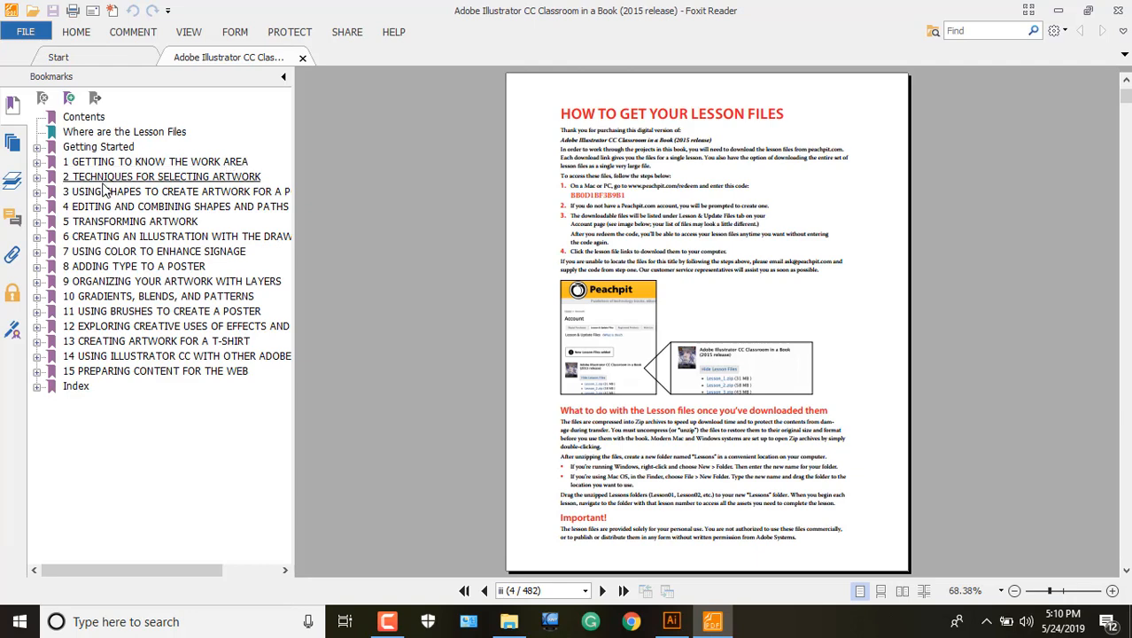
# Expand lesson 1 in the book's bookmarks and go to the "Changing the view of artwork" section.
pyautogui.click(48, 163)
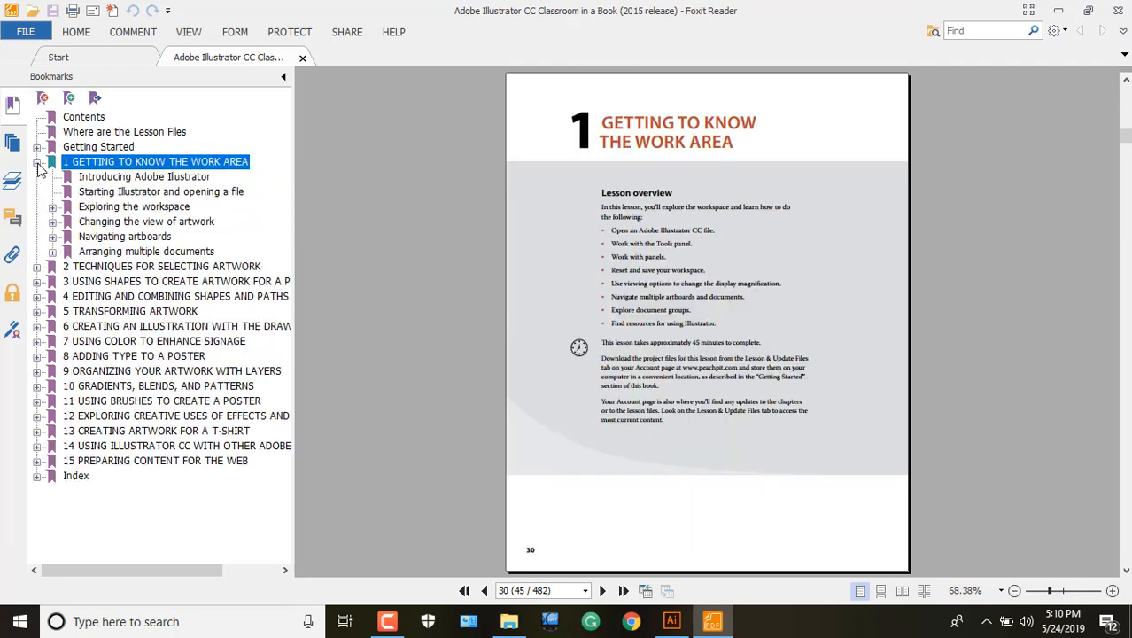
pyautogui.click(89, 212)
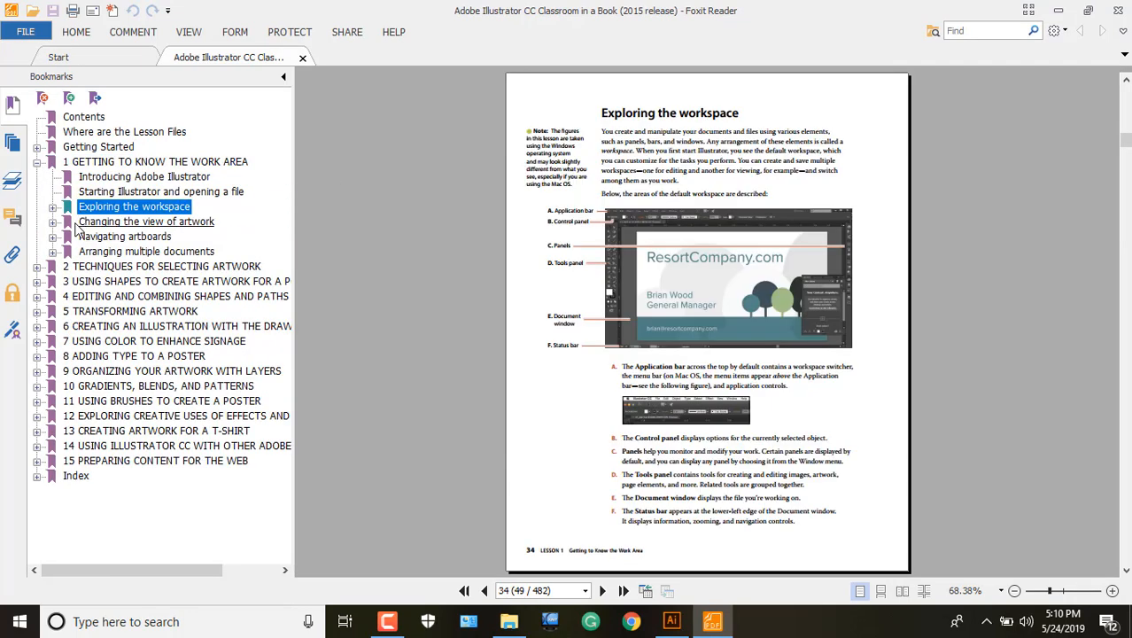
pyautogui.click(76, 225)
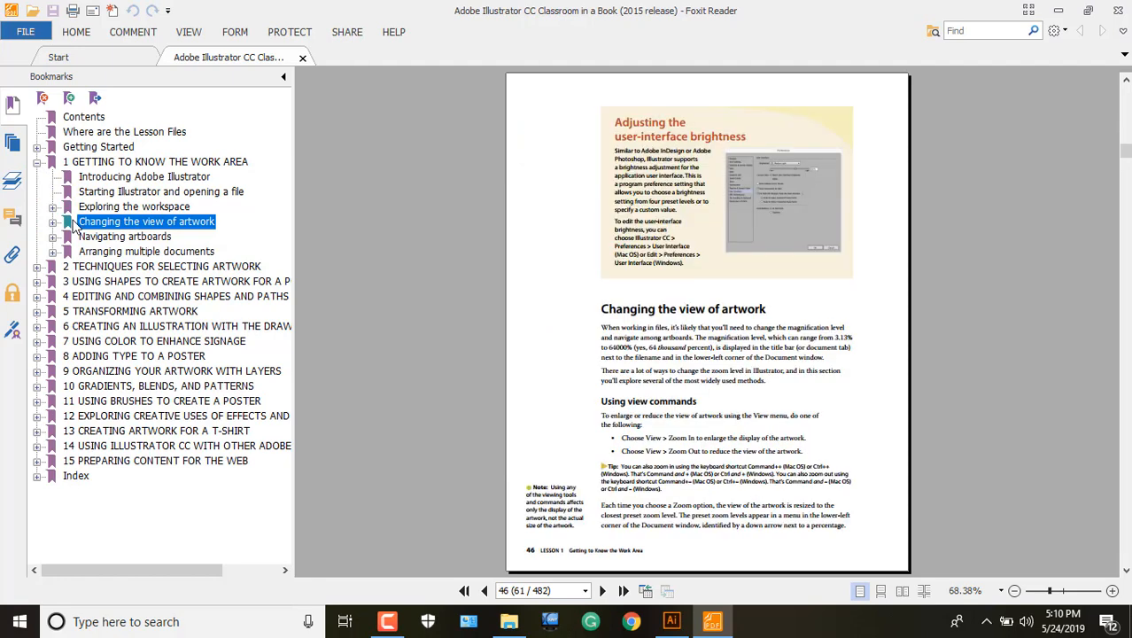
# Page back to "Working with the Control panel" on page 38, enlarging the page to 106.80%.
pyautogui.scroll(5, 791, 301)
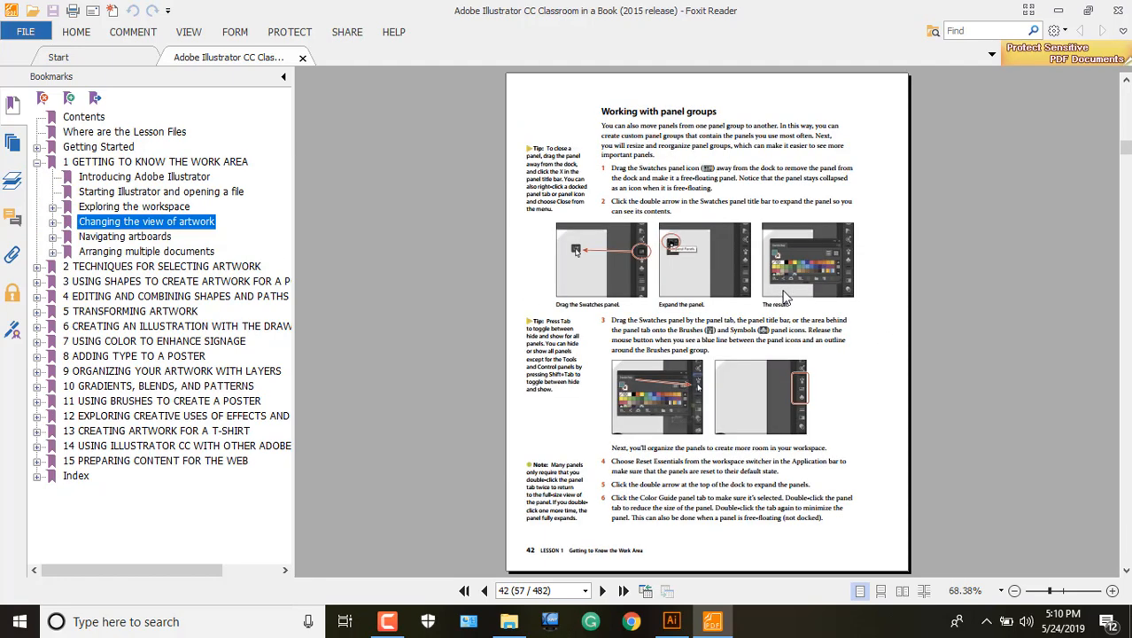
pyautogui.scroll(4, 784, 300)
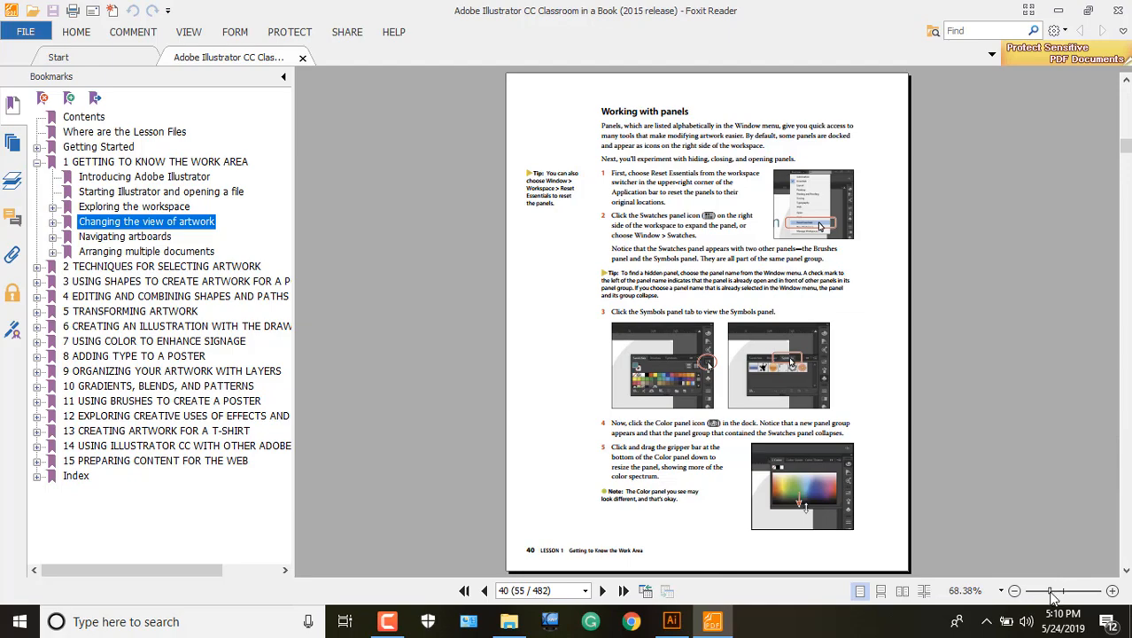
pyautogui.moveTo(1051, 591); pyautogui.dragTo(1064, 591)
pyautogui.scroll(2, 764, 292)
pyautogui.scroll(-8, 753, 288)
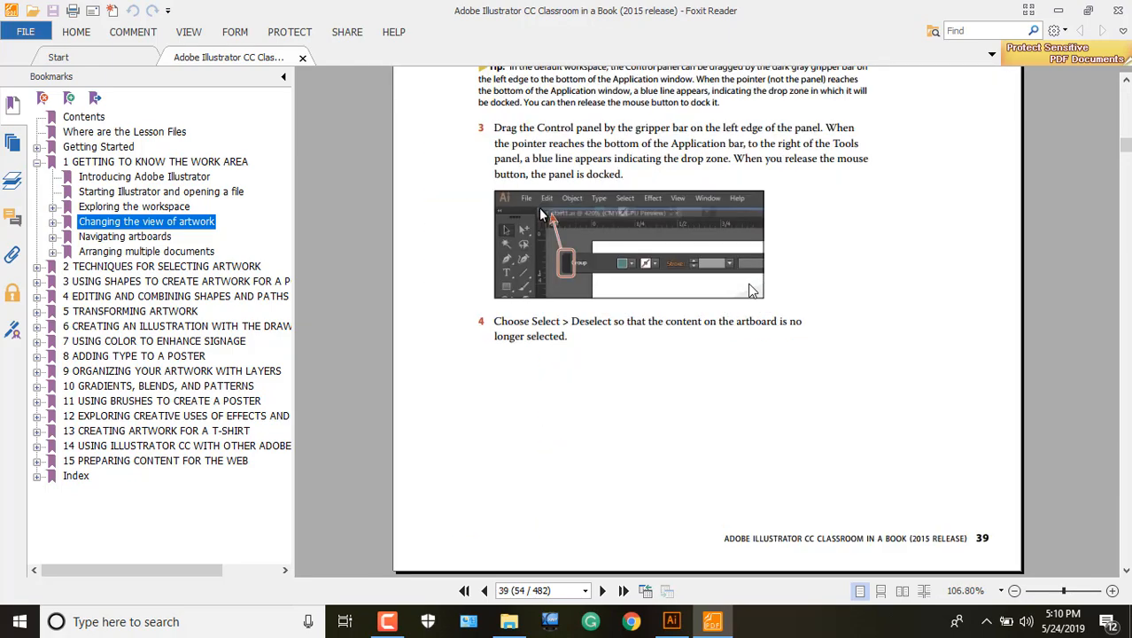
pyautogui.scroll(8, 744, 285)
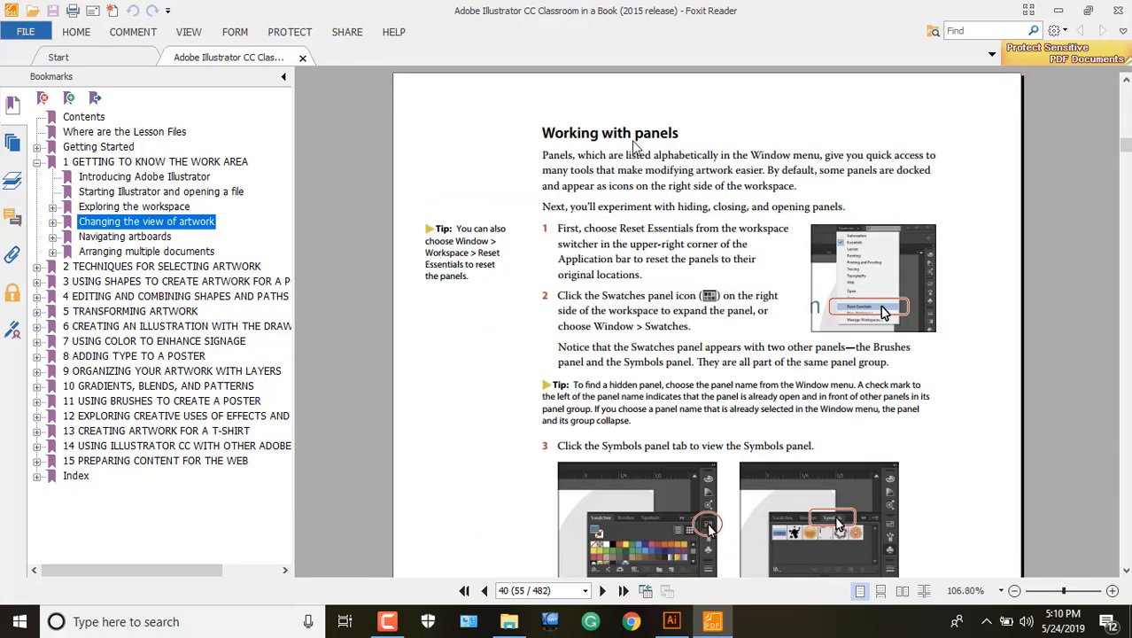
pyautogui.scroll(15, 634, 146)
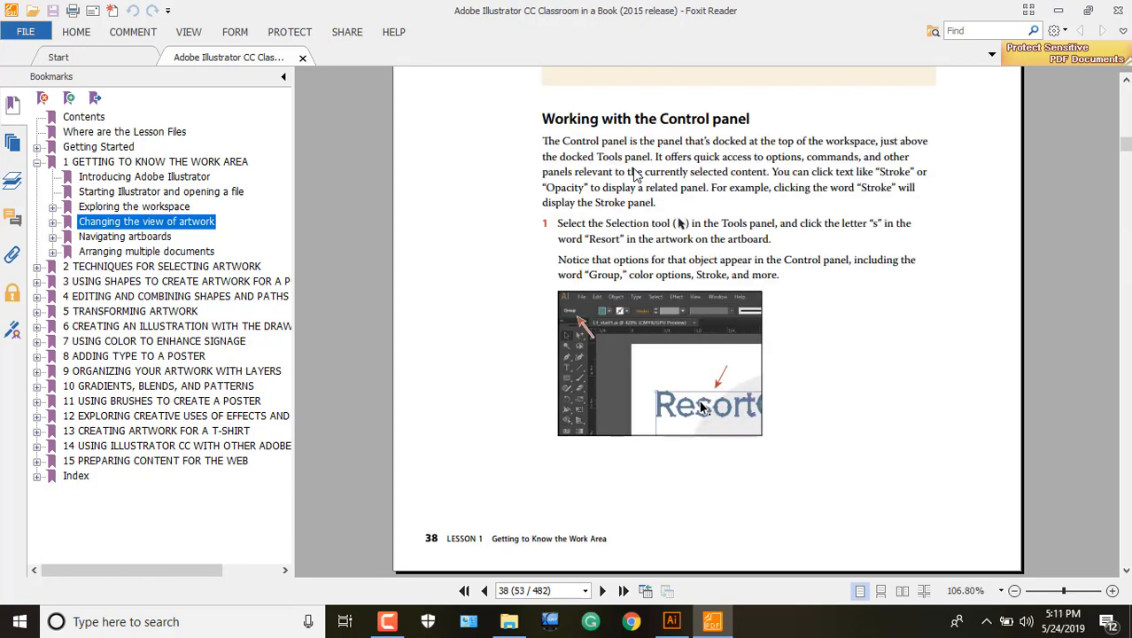
# Switch to Adobe Illustrator, isolate the banner image with the Selection tool, and exit isolation mode.
pyautogui.click(666, 624)
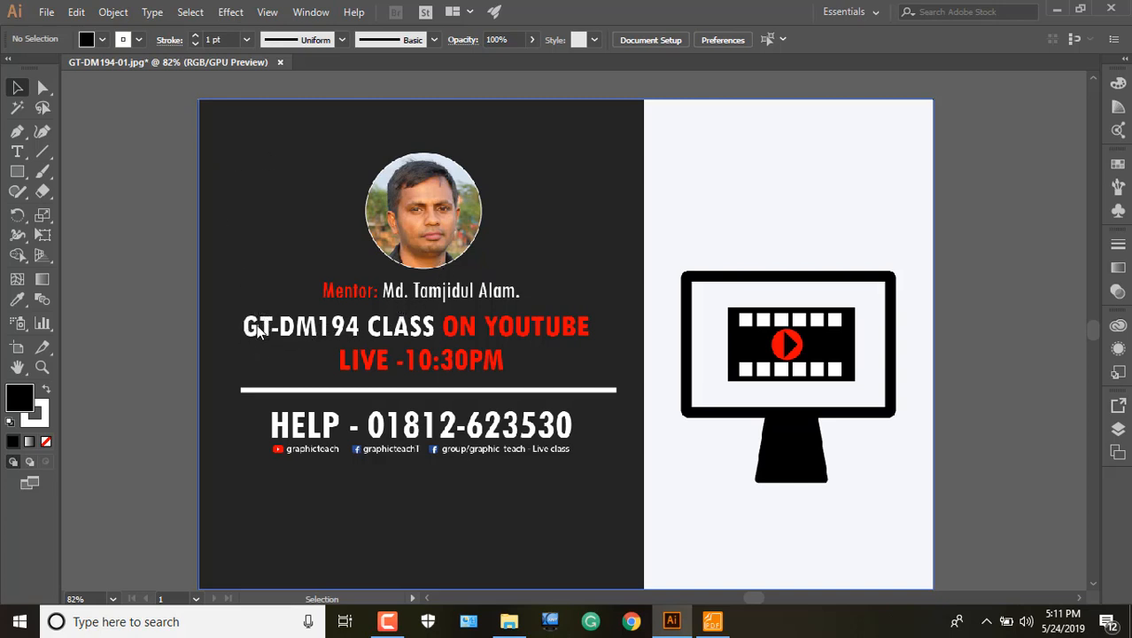
pyautogui.click(15, 88)
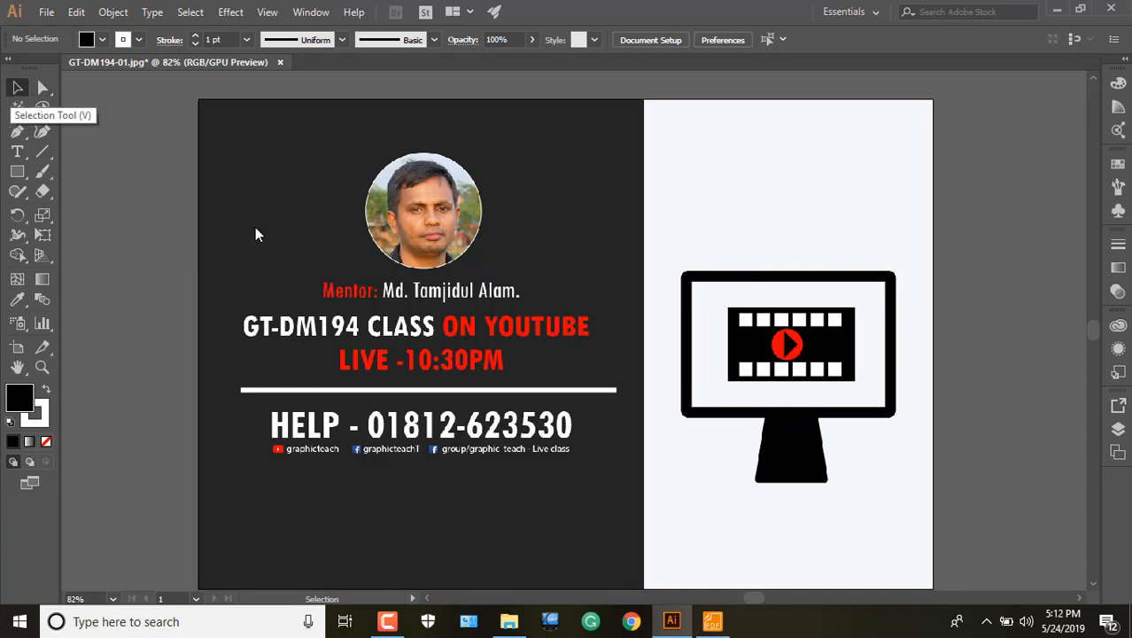
pyautogui.click(299, 330)
pyautogui.doubleClick(300, 329)
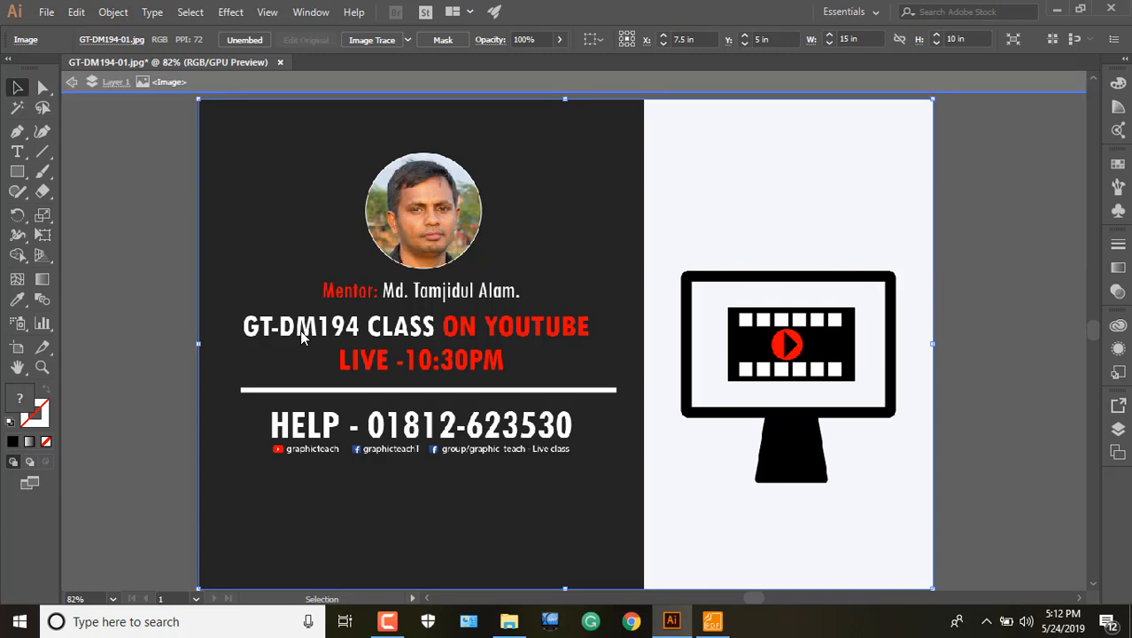
pyautogui.click(72, 86)
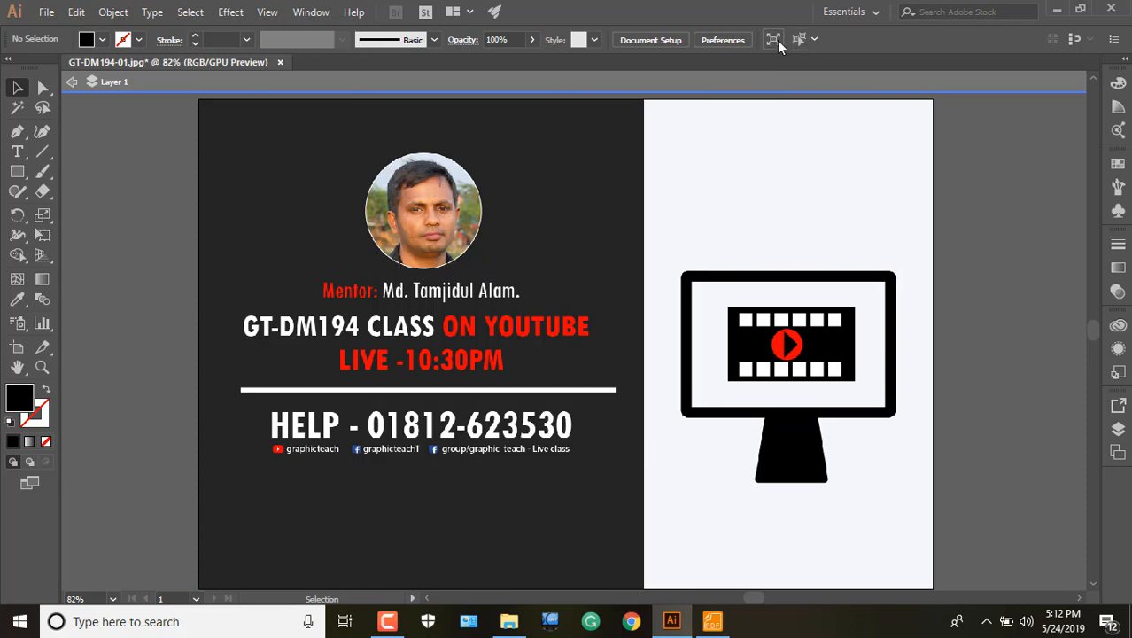
pyautogui.press('Escape')
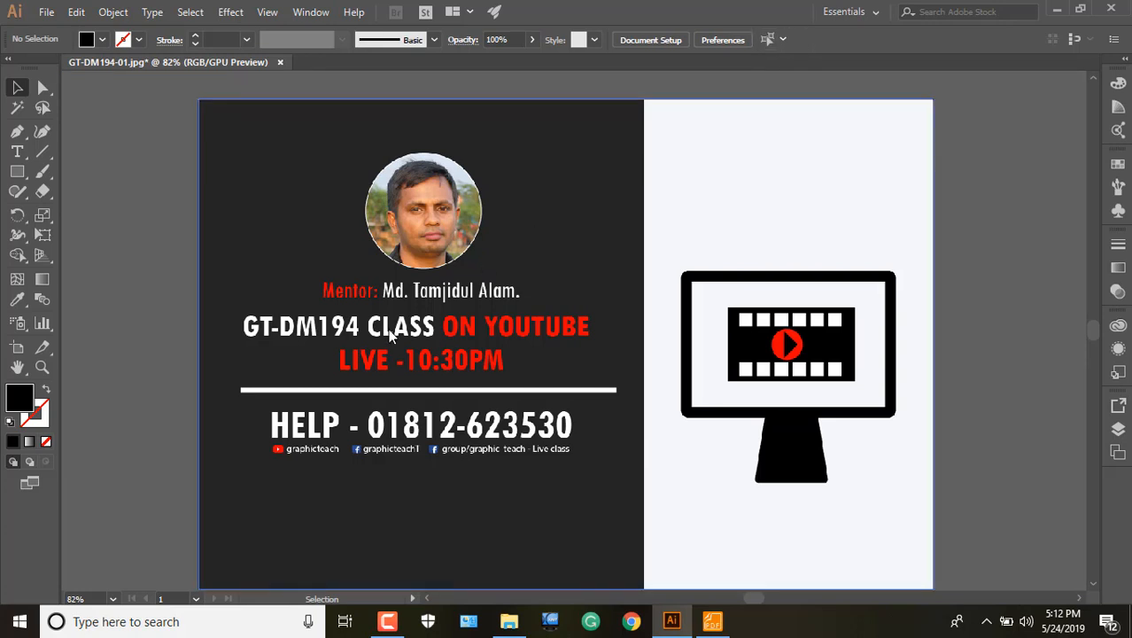
# Try moving the banner image off the artboard's edges, undo the move, and deselect the image.
pyautogui.moveTo(390, 333); pyautogui.dragTo(407, 310)
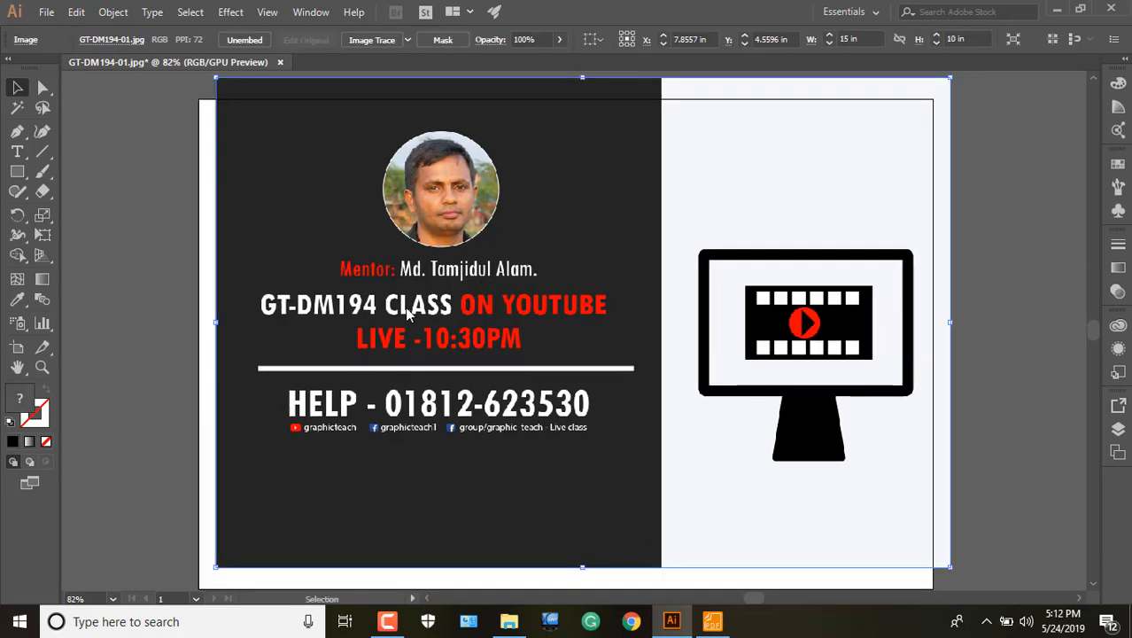
pyautogui.hotkey('ctrl', 'z')
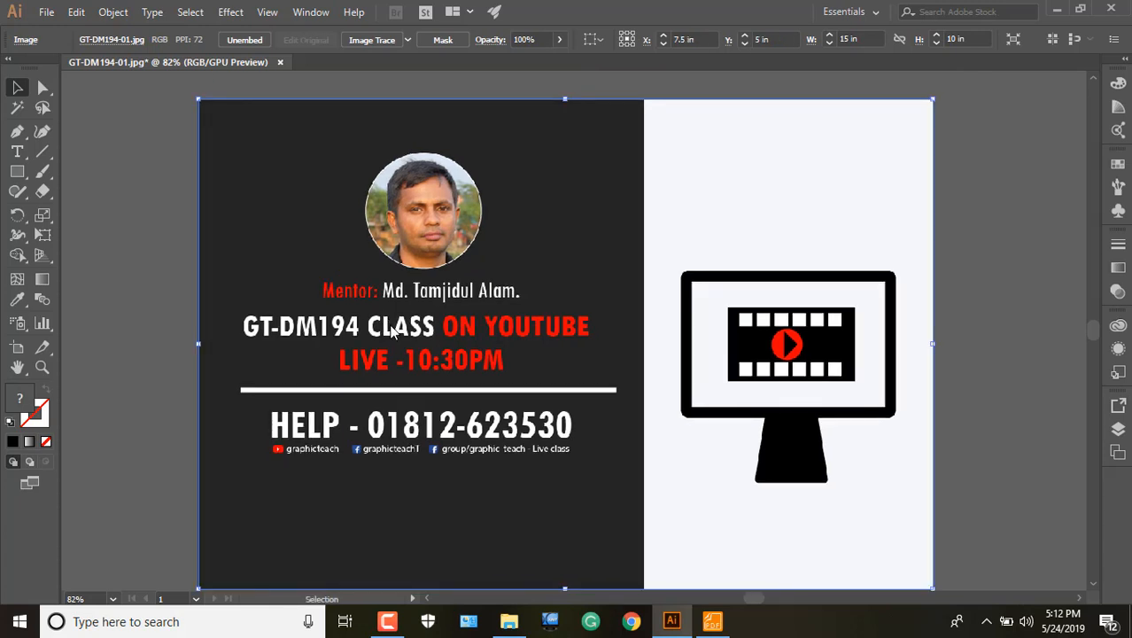
pyautogui.click(149, 212)
# Select the banner image at its class headline and review the commands available for it.
pyautogui.click(421, 332)
pyautogui.rightClick(421, 332)
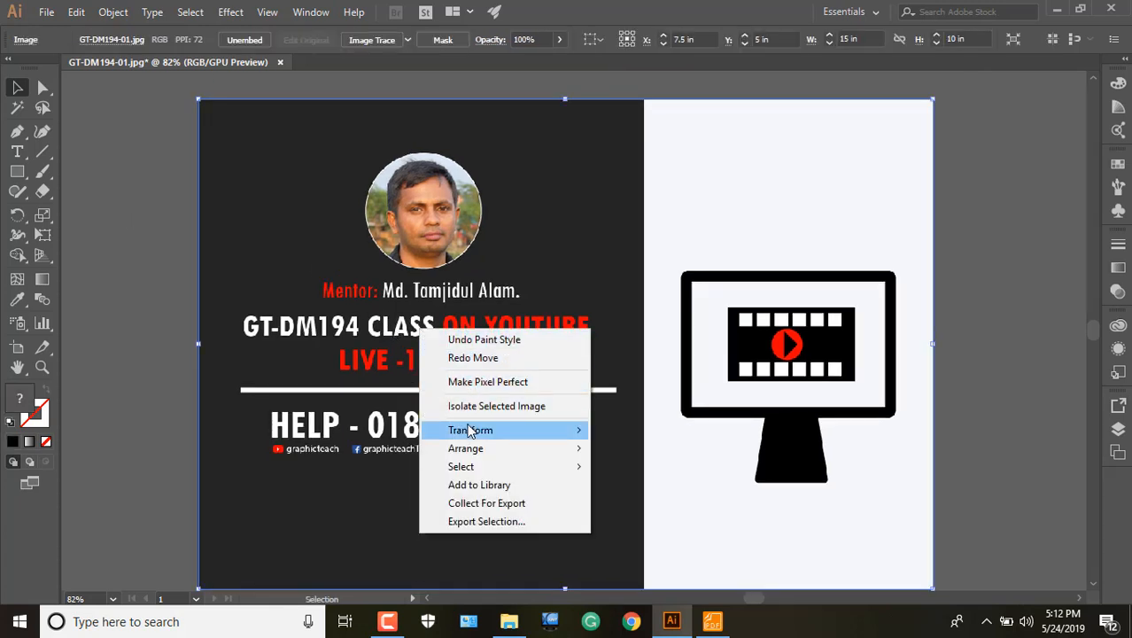
pyautogui.click(326, 436)
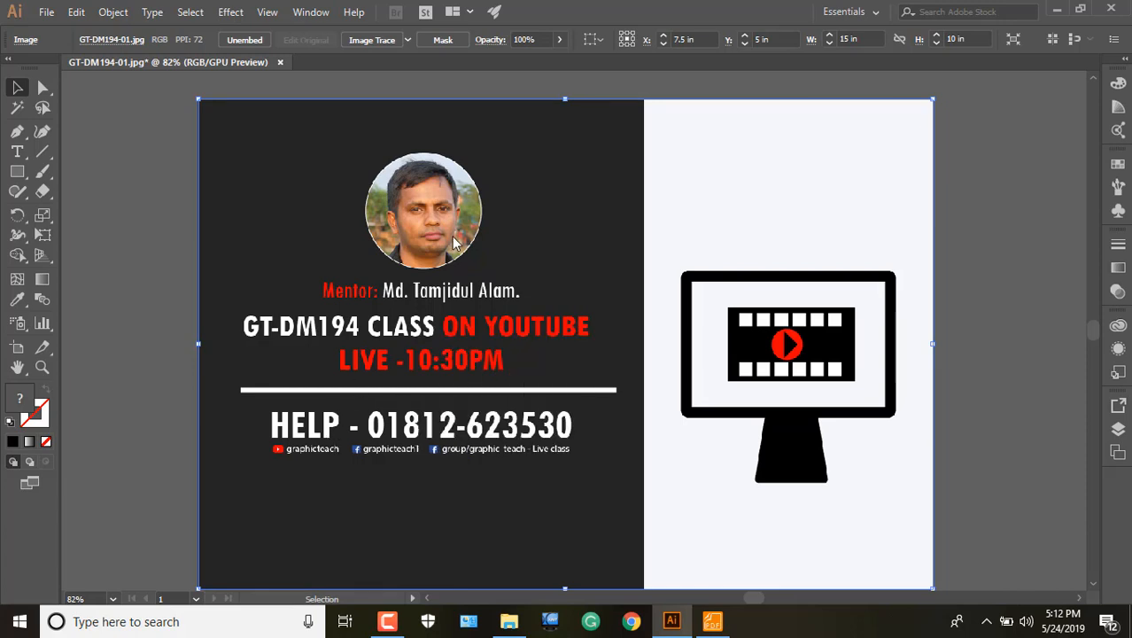
# Try to select the portrait photo separately from the banner with the Shaper tool and the Selection tool.
pyautogui.click(19, 190)
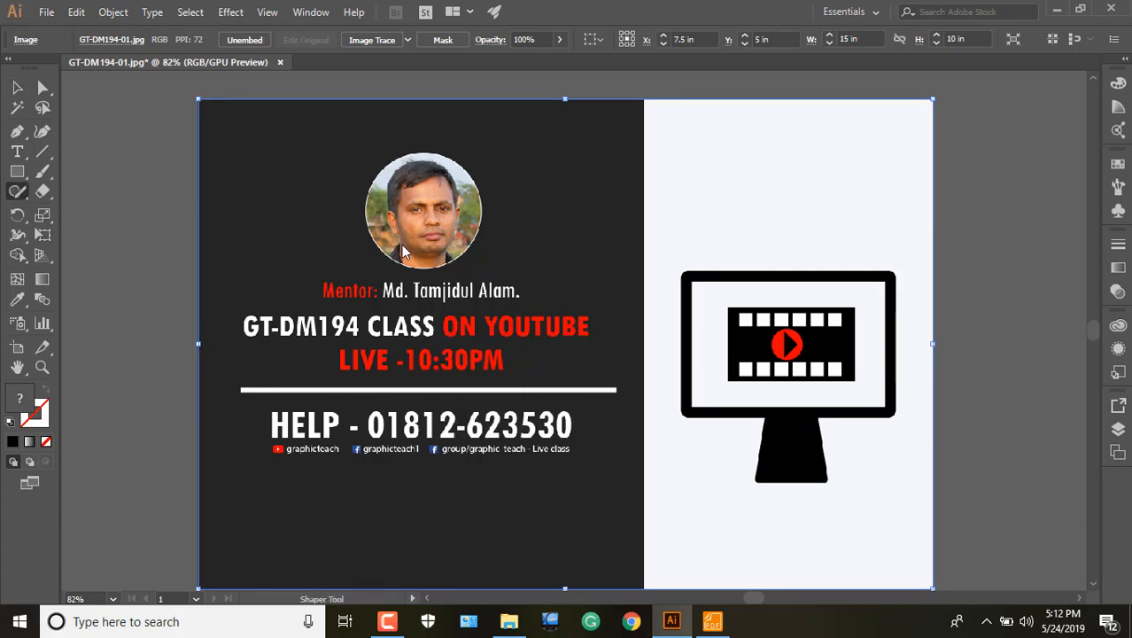
pyautogui.click(157, 135)
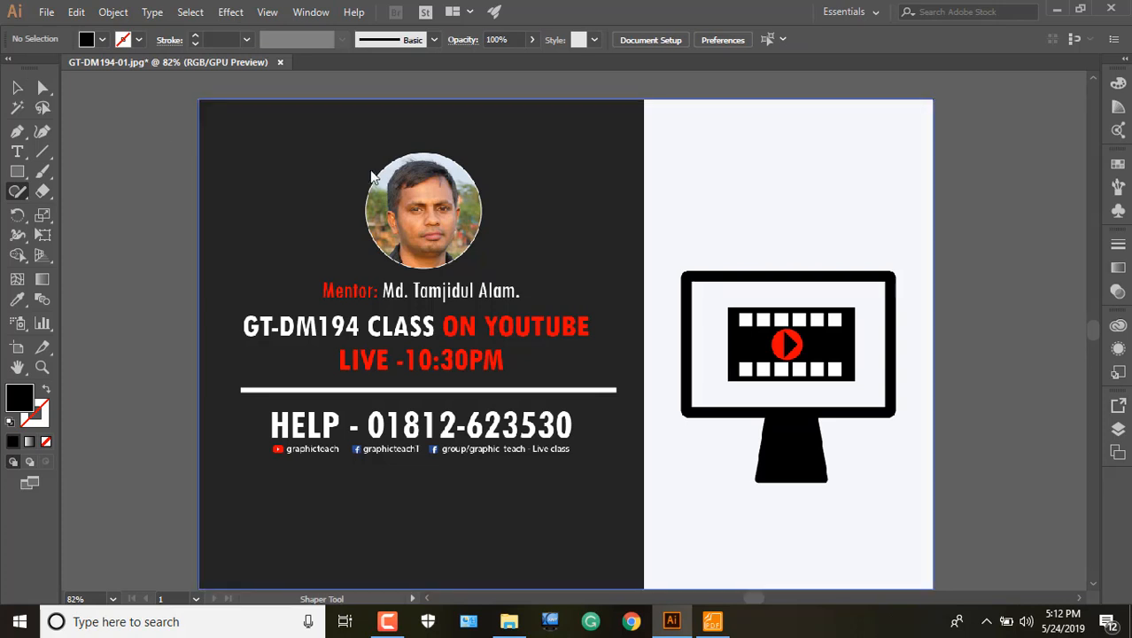
pyautogui.click(408, 207)
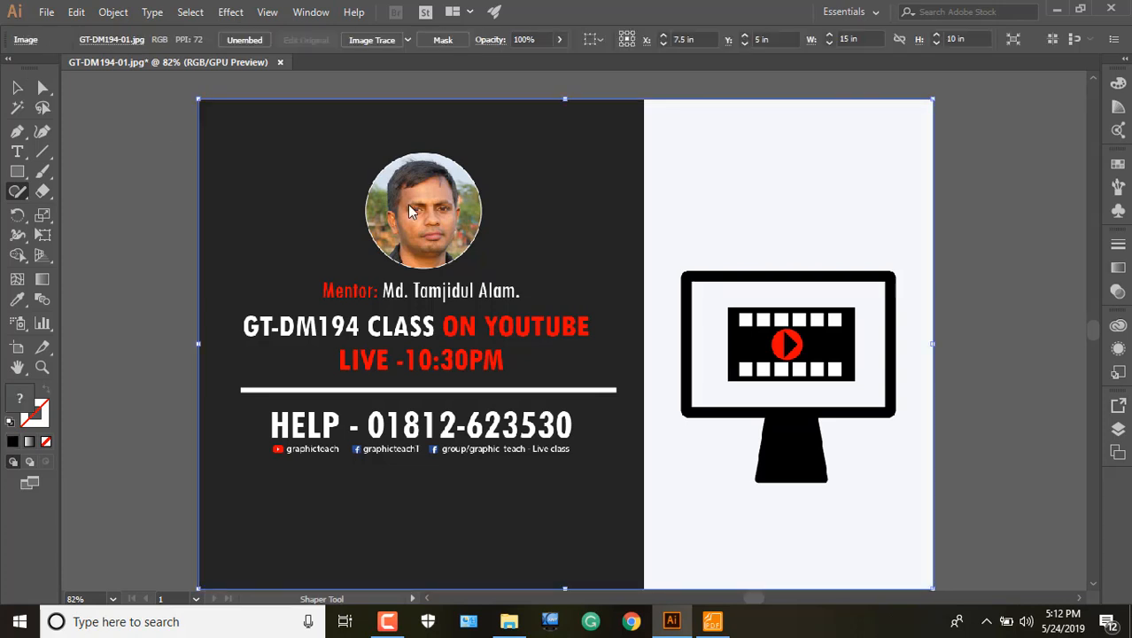
pyautogui.click(144, 168)
pyautogui.click(17, 87)
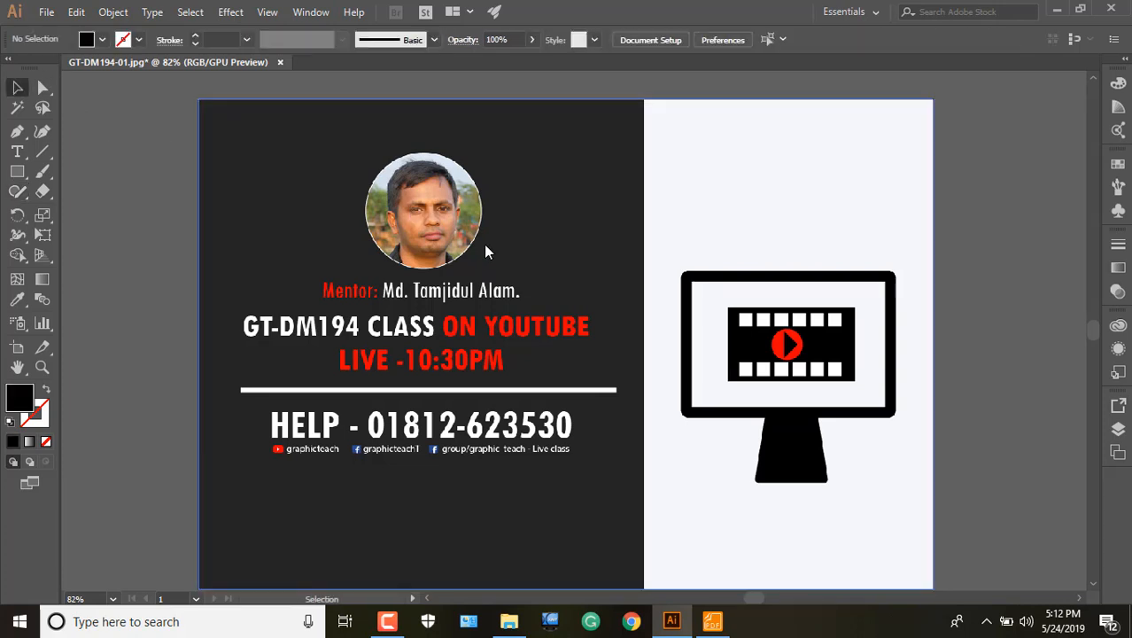
pyautogui.click(421, 215)
pyautogui.rightClick(421, 219)
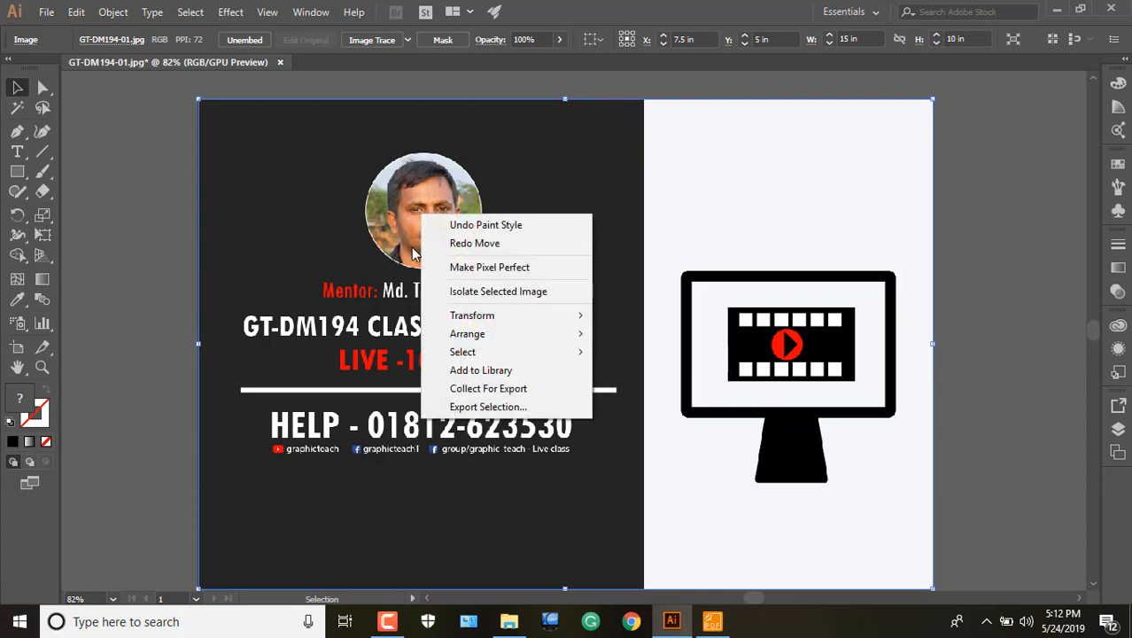
pyautogui.click(367, 294)
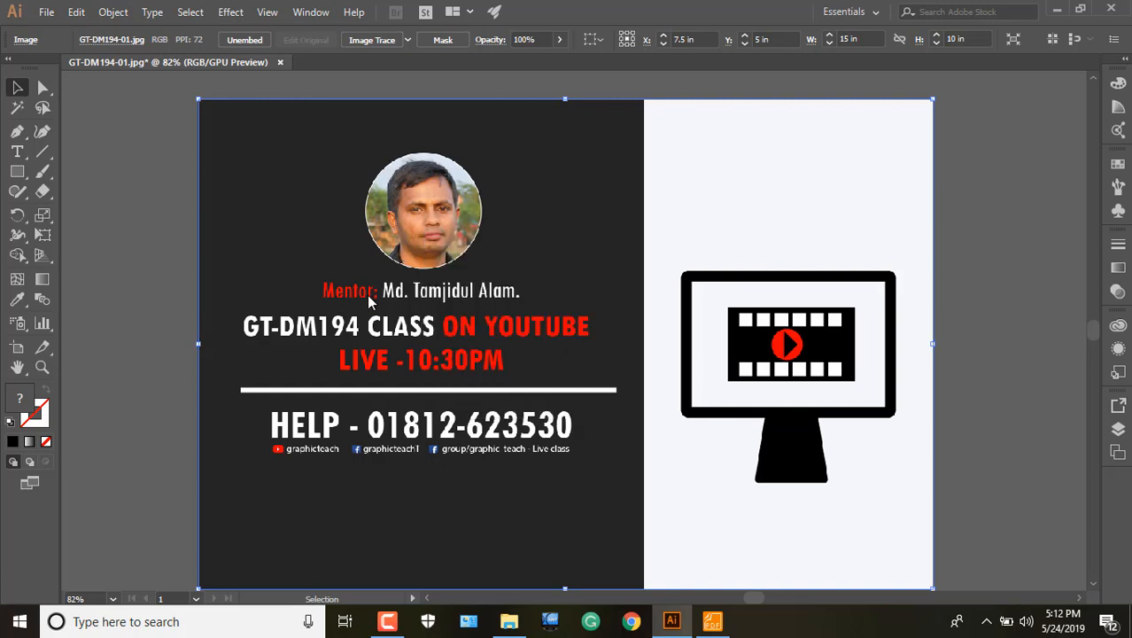
# Try to edit the "GT-DM194 CLASS" headline with the Type tool, and delete the stray text object.
pyautogui.click(17, 151)
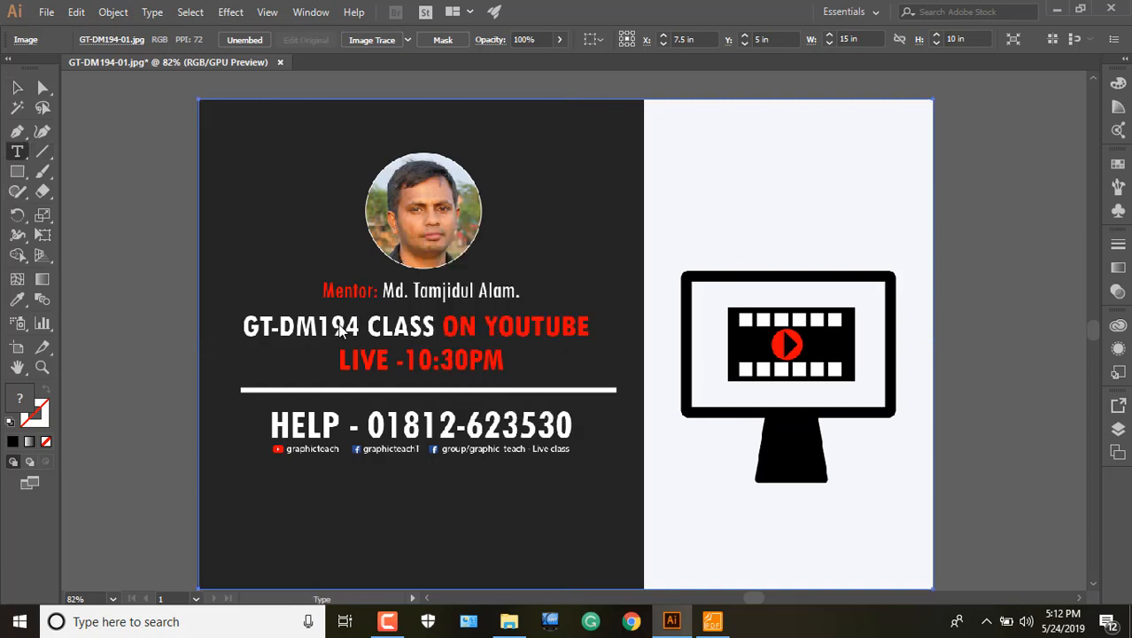
pyautogui.click(341, 330)
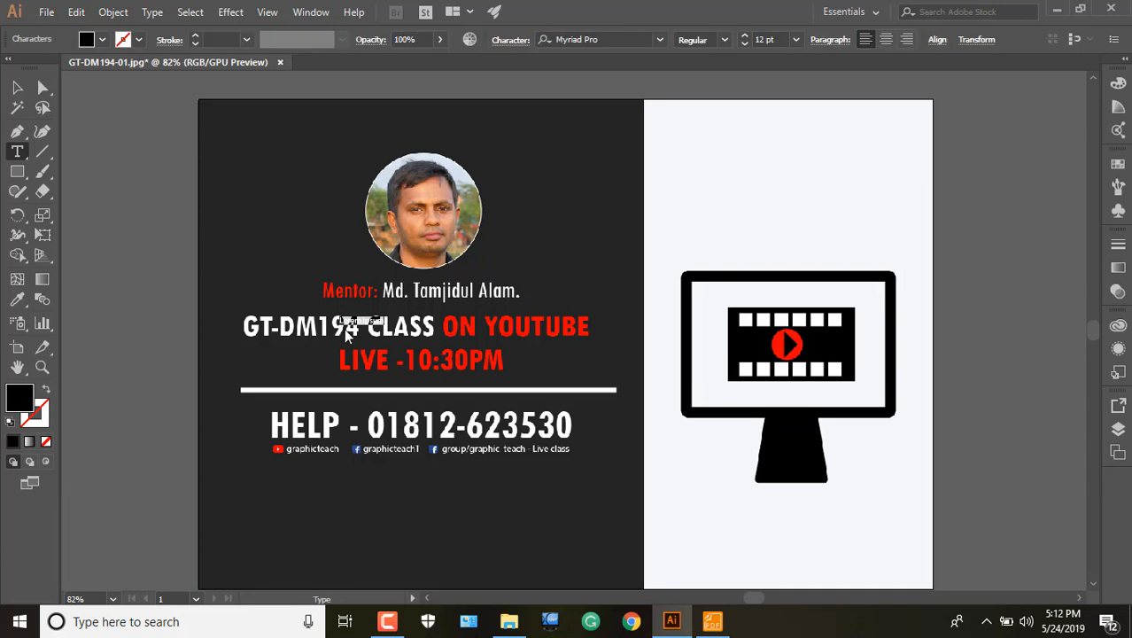
pyautogui.click(18, 88)
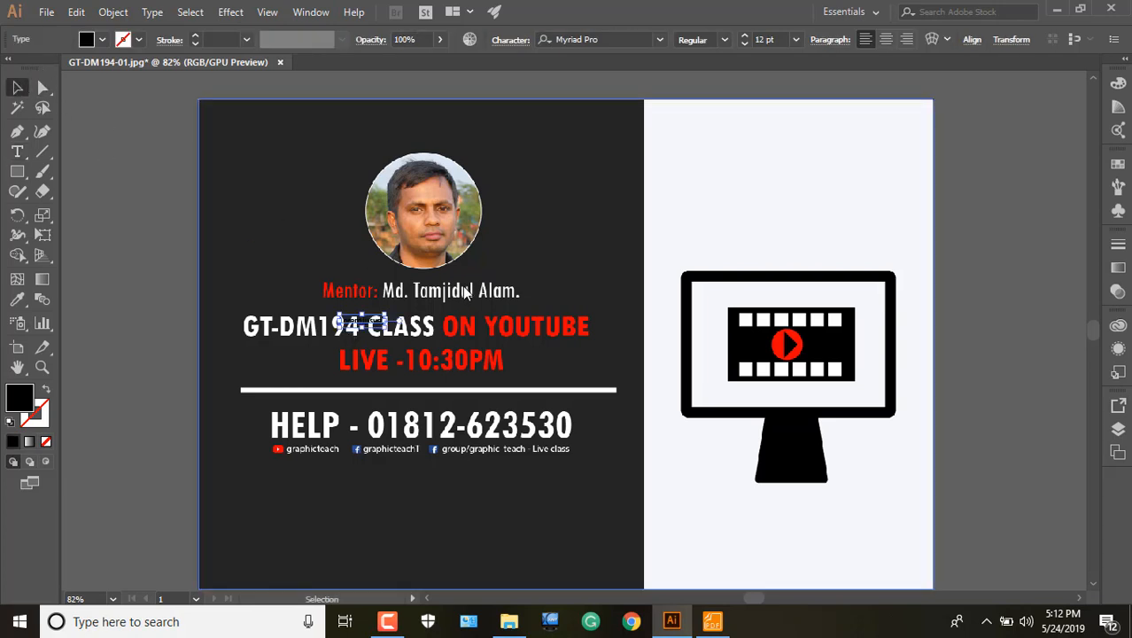
pyautogui.press('Delete')
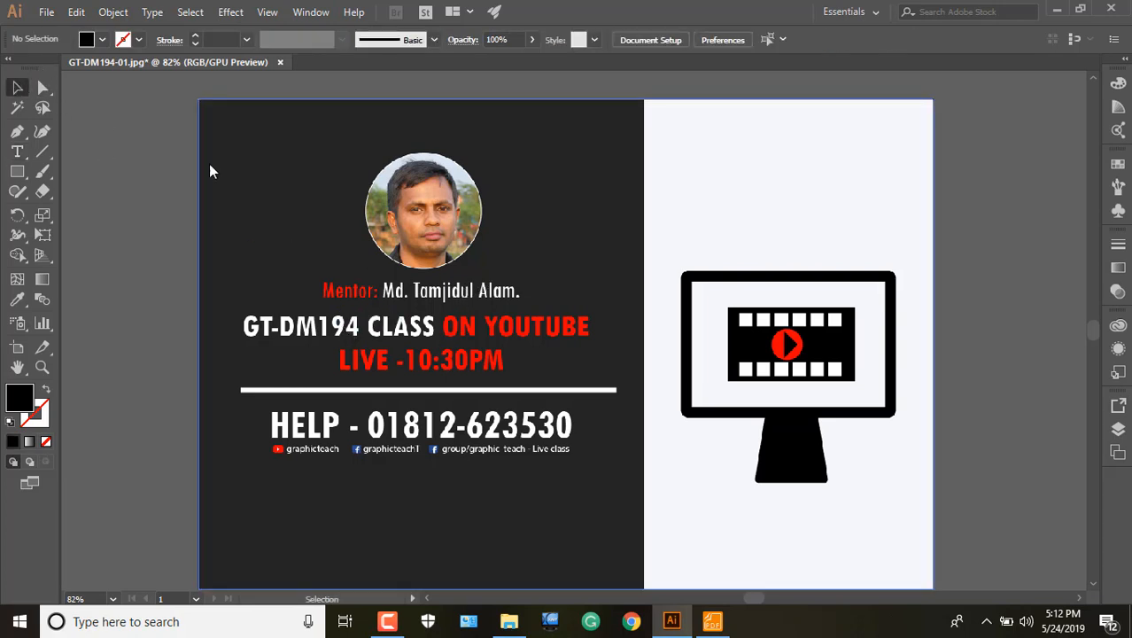
# Check the Lock and Unlock All options for the banner image, and test selecting its help line.
pyautogui.click(414, 331)
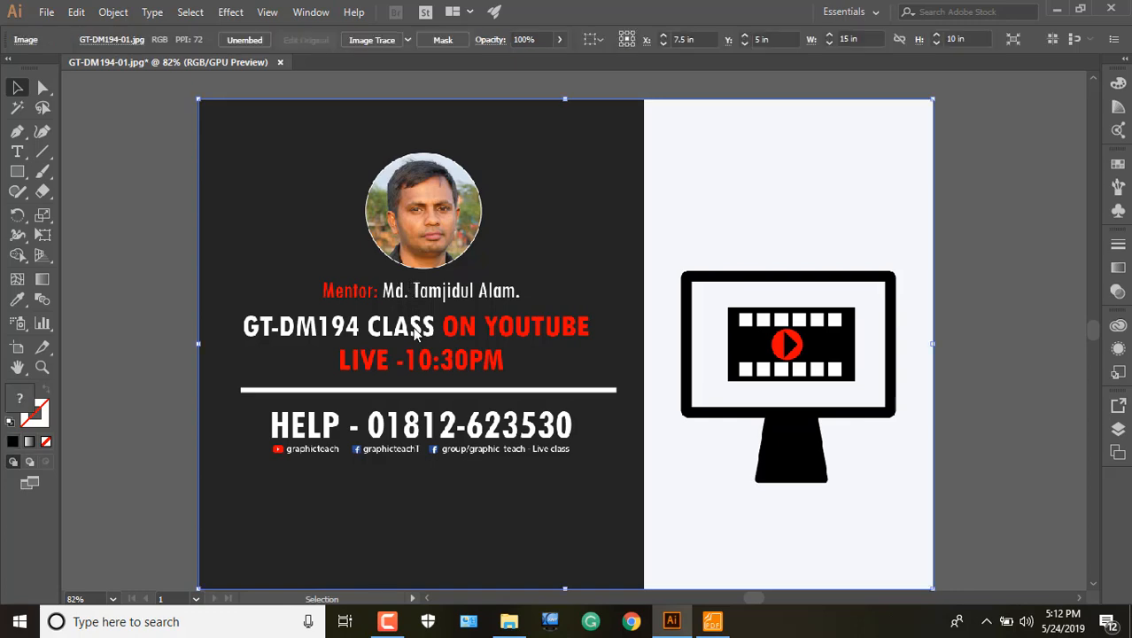
pyautogui.click(116, 13)
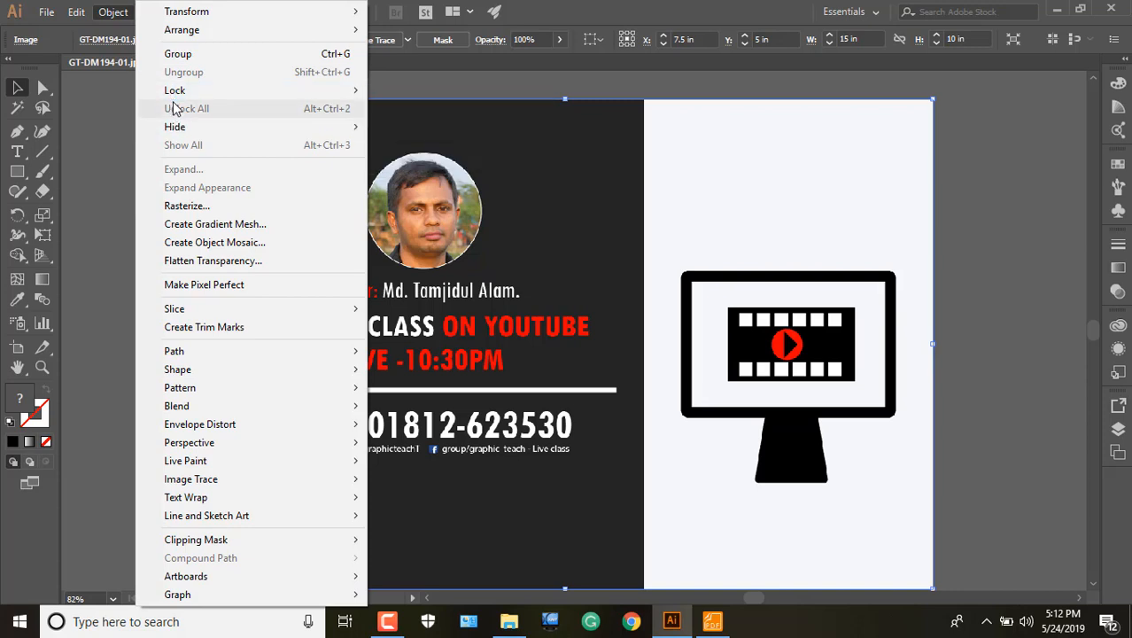
pyautogui.moveTo(174, 98)
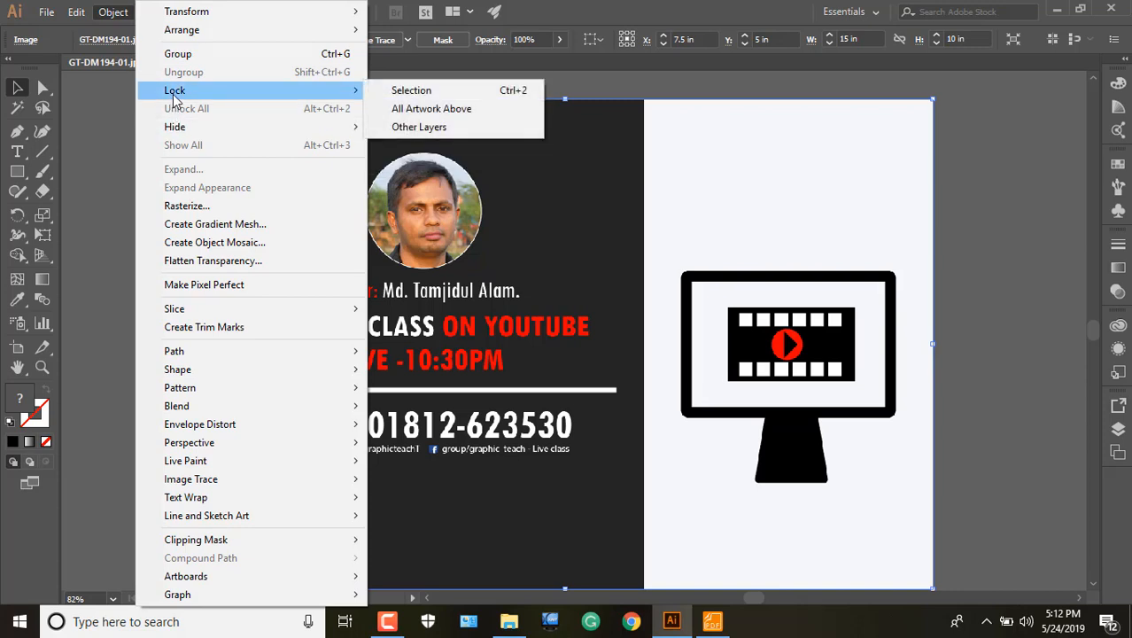
pyautogui.click(744, 195)
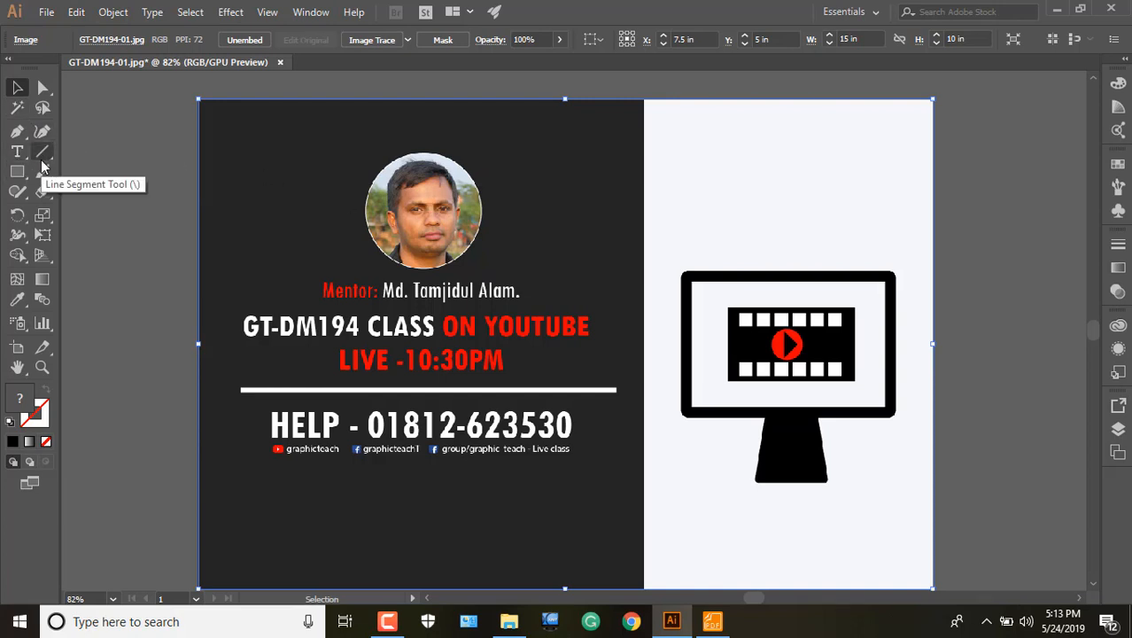
pyautogui.click(170, 377)
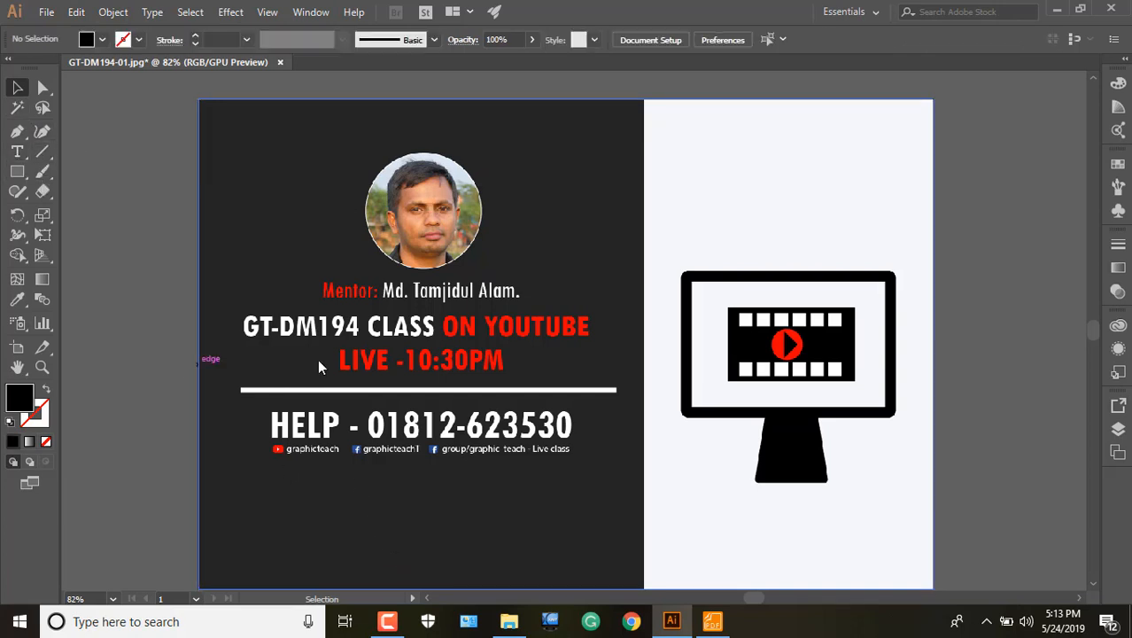
pyautogui.click(396, 424)
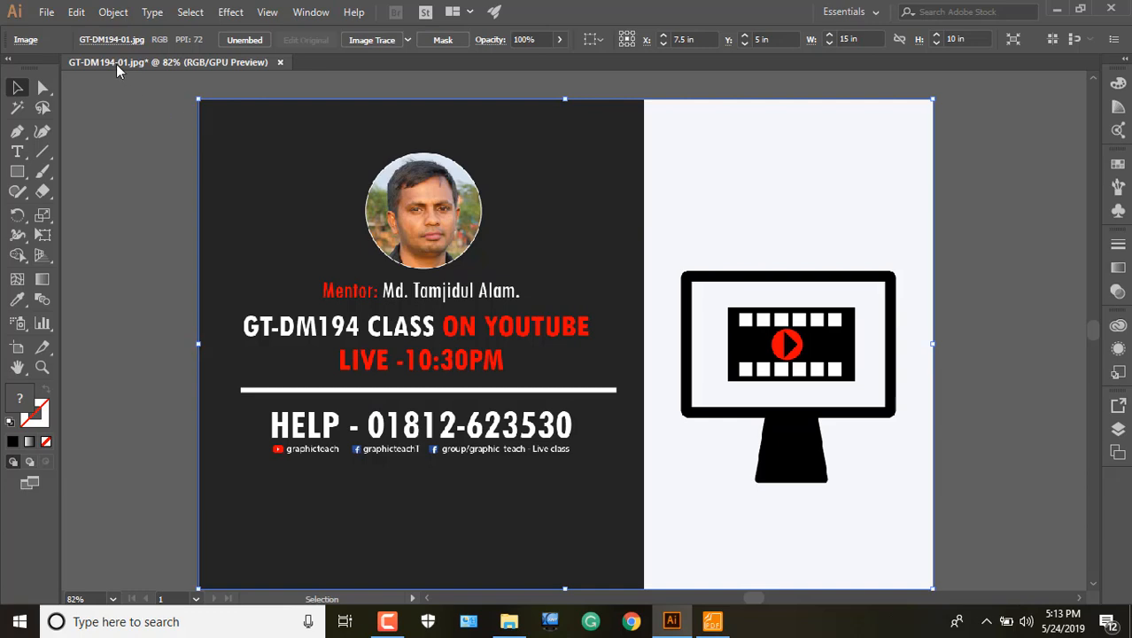
# Open the file Live class banner.ai from the Live class banner folder.
pyautogui.click(46, 12)
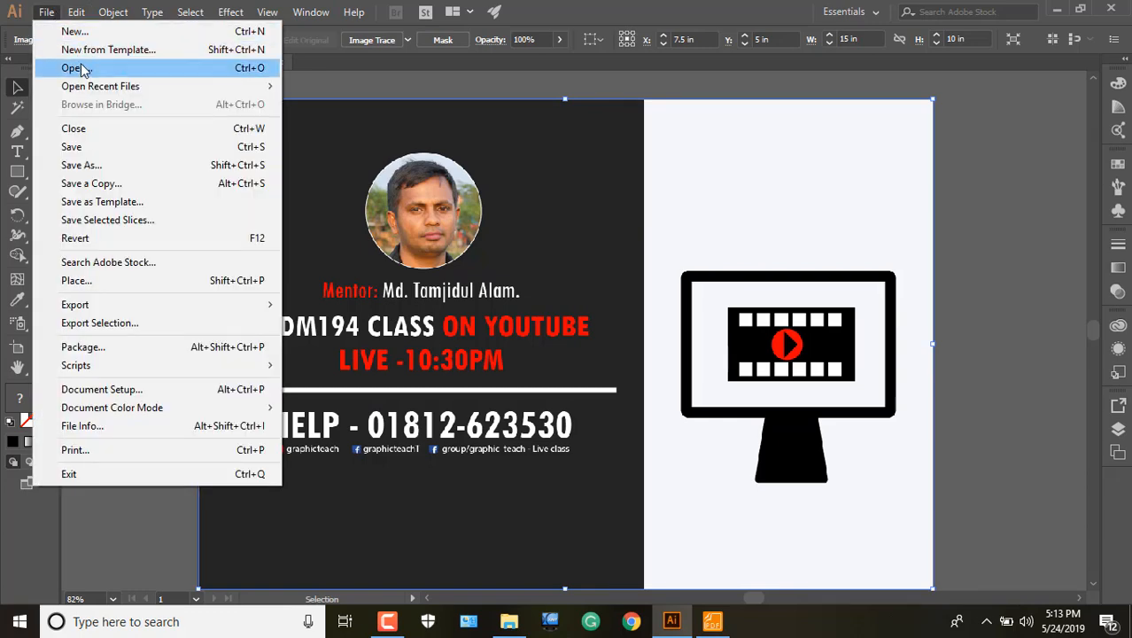
pyautogui.click(78, 68)
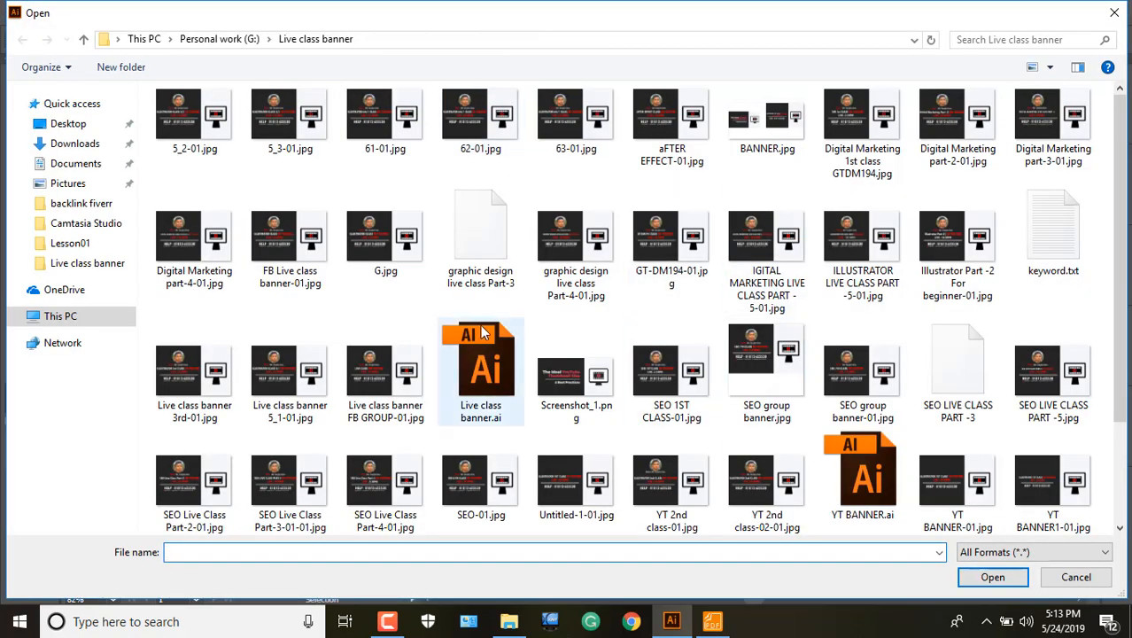
pyautogui.doubleClick(470, 338)
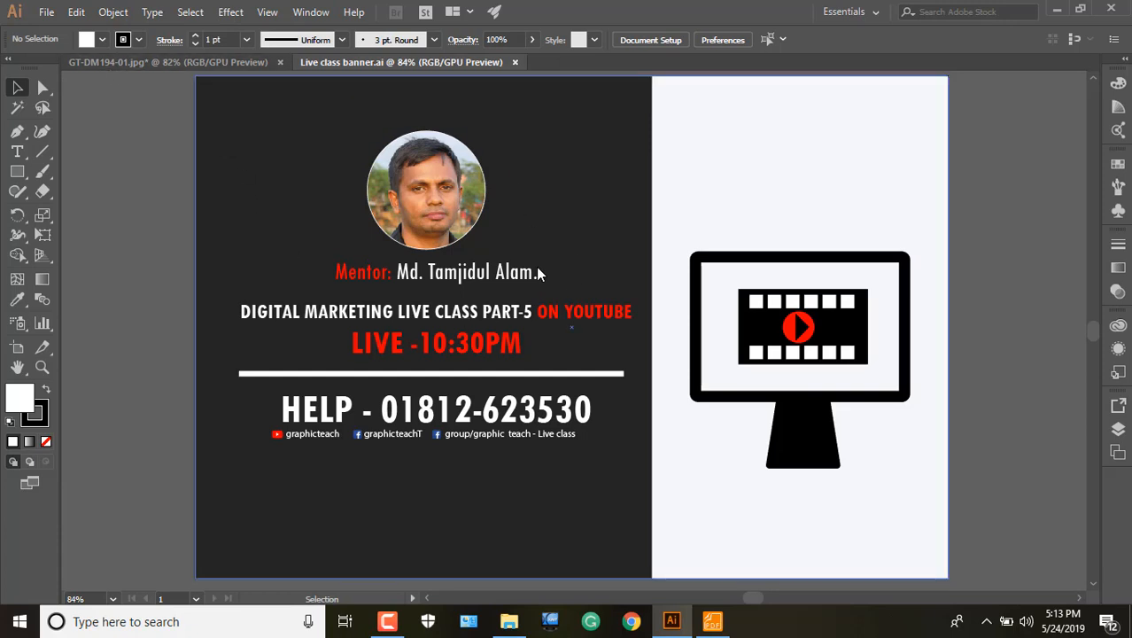
# Set the font of the "DIGITAL MARKETING LIVE CLASS PART-5 ON YOUTUBE" headline to TeeshtaMJ.
pyautogui.click(347, 314)
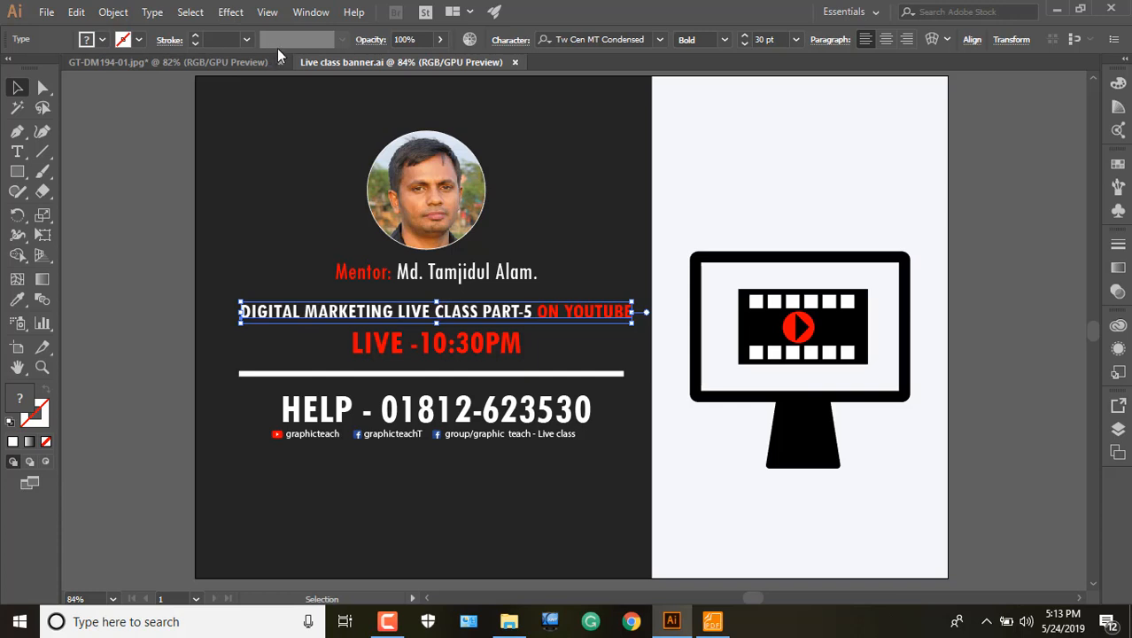
pyautogui.click(222, 39)
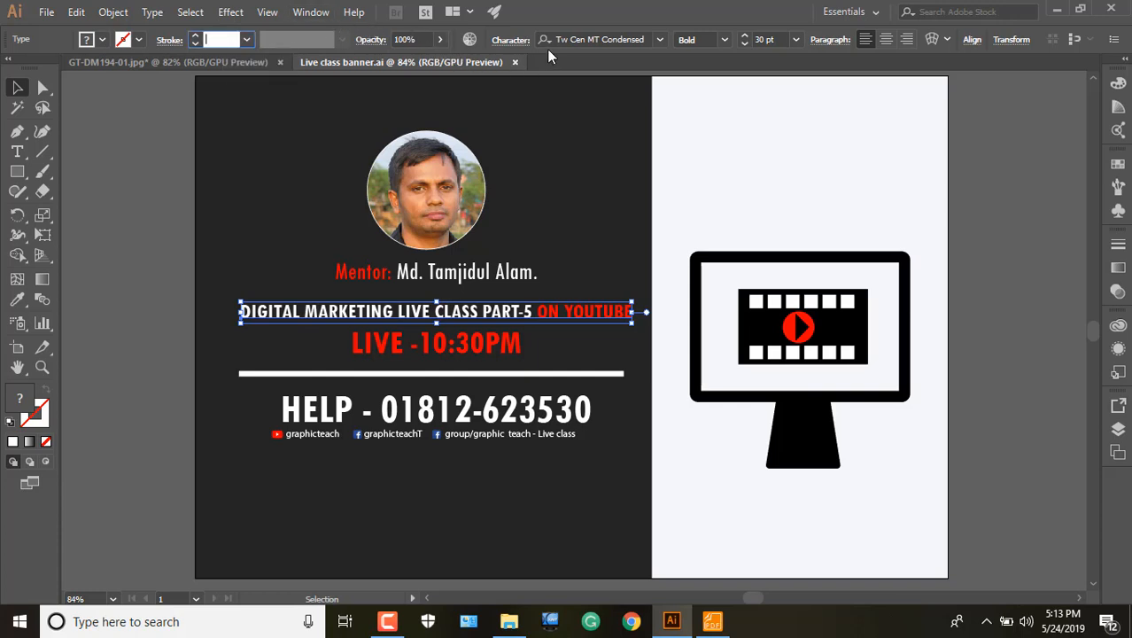
pyautogui.click(659, 42)
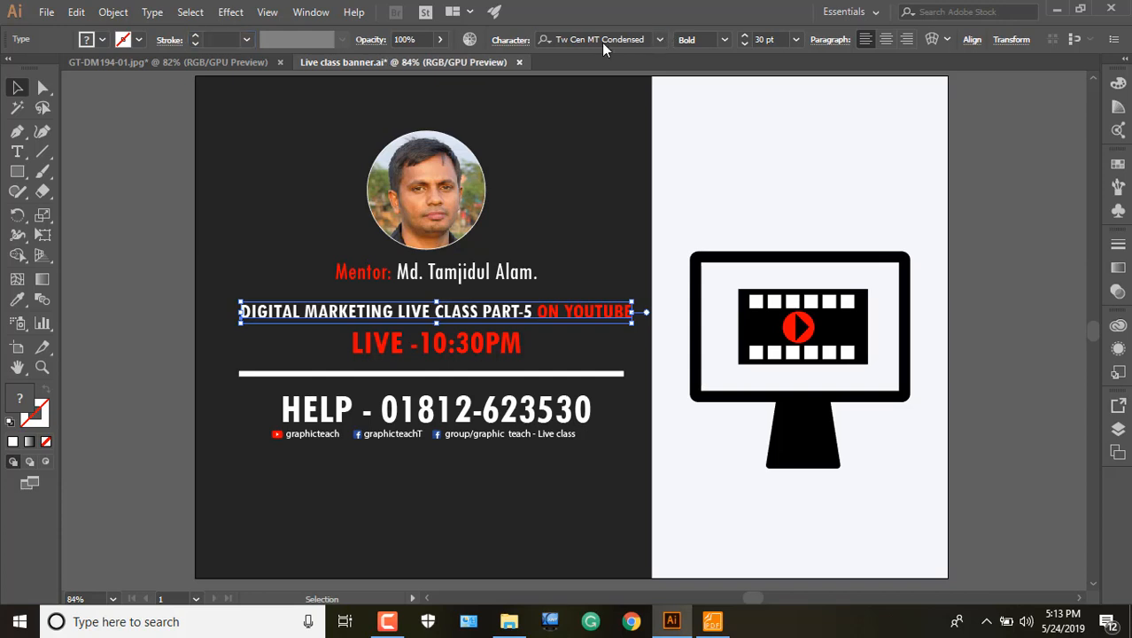
pyautogui.click(659, 40)
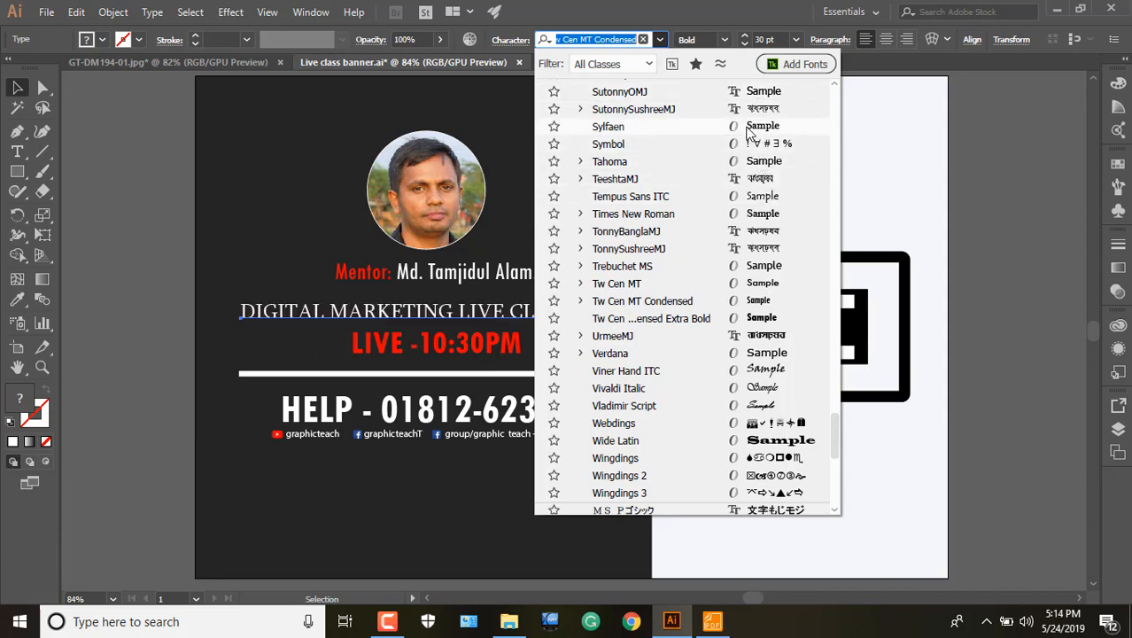
pyautogui.click(764, 180)
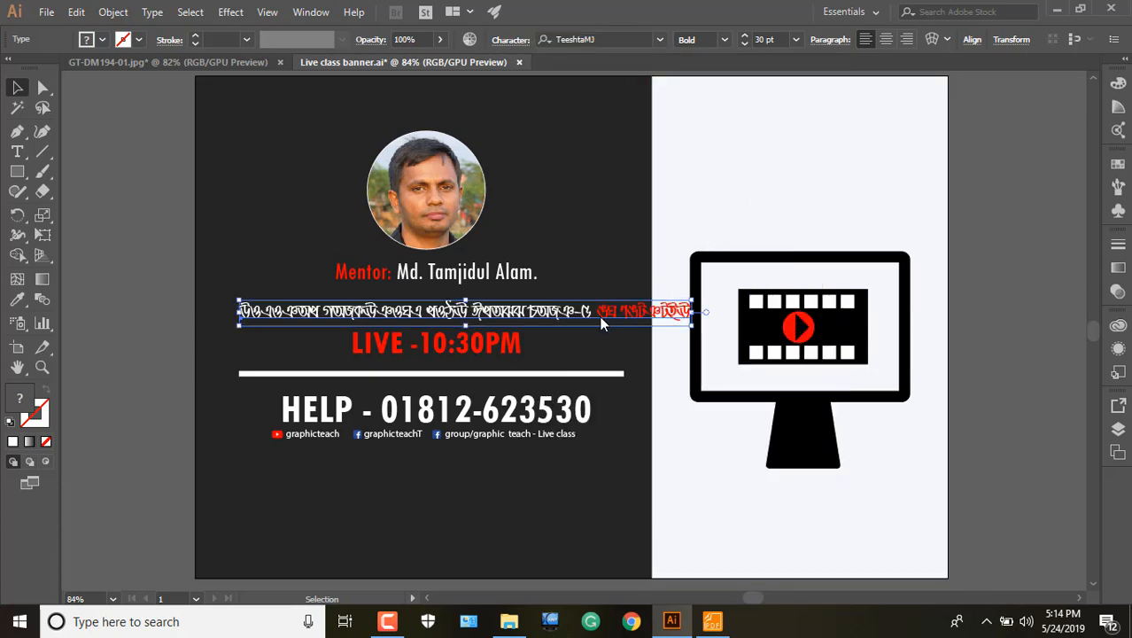
# Browse the font list and set the headline's font to Modern No. 20.
pyautogui.click(659, 39)
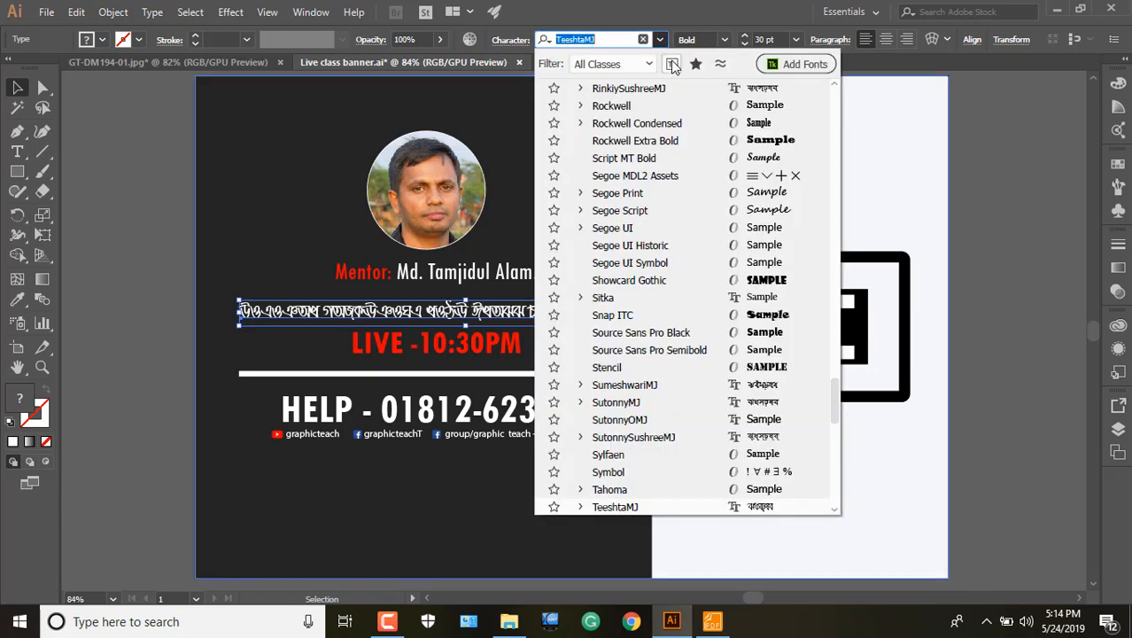
pyautogui.scroll(9, 686, 133)
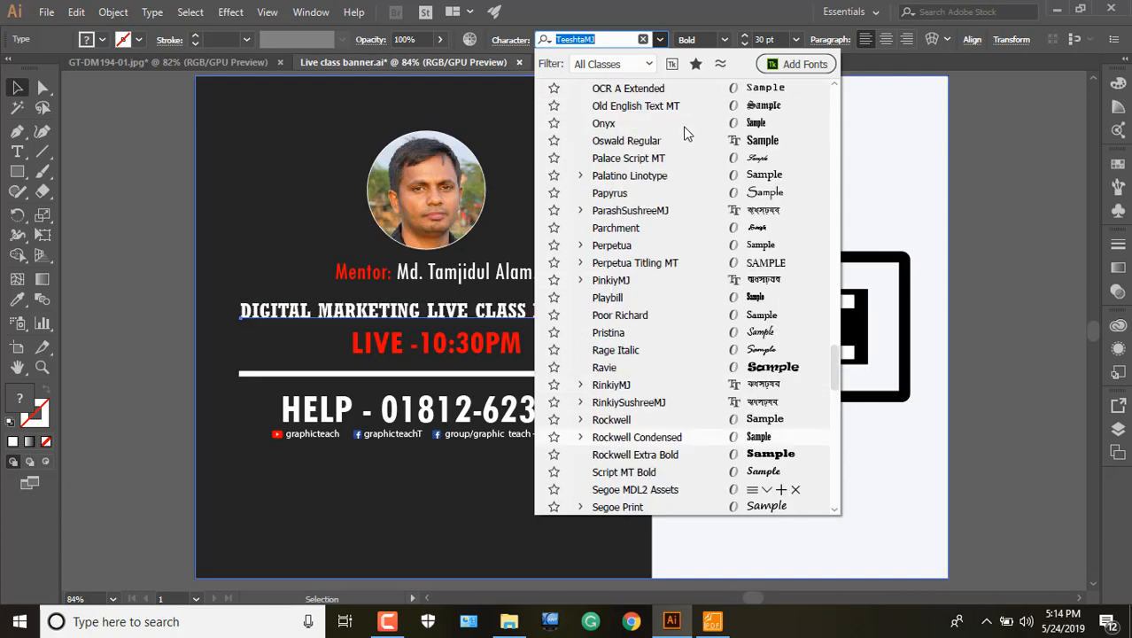
pyautogui.scroll(2, 686, 133)
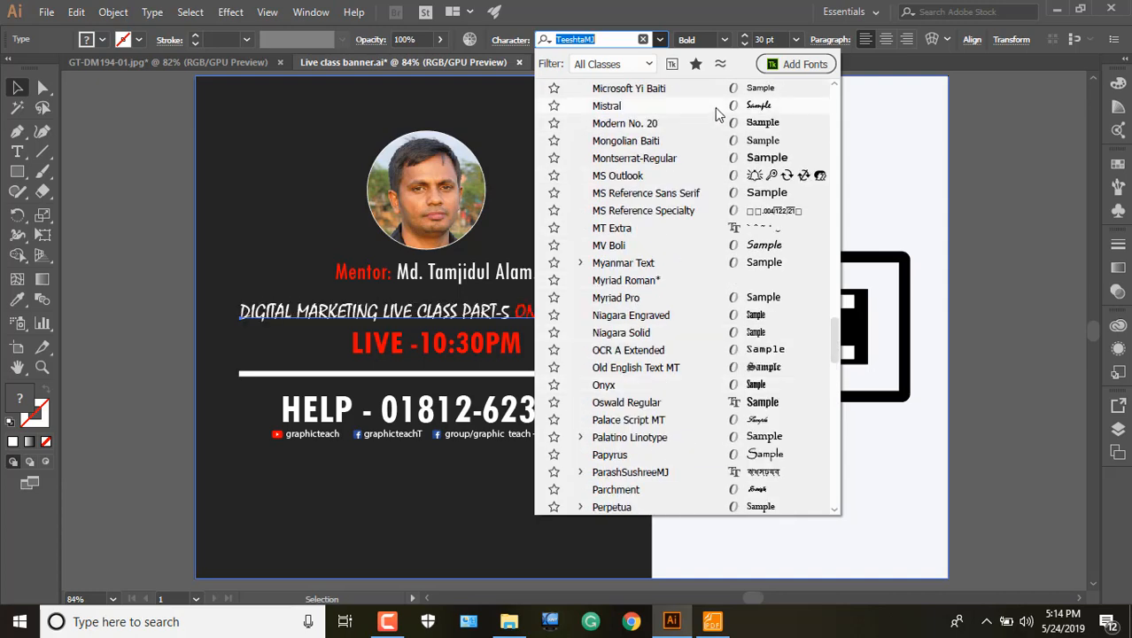
pyautogui.click(717, 121)
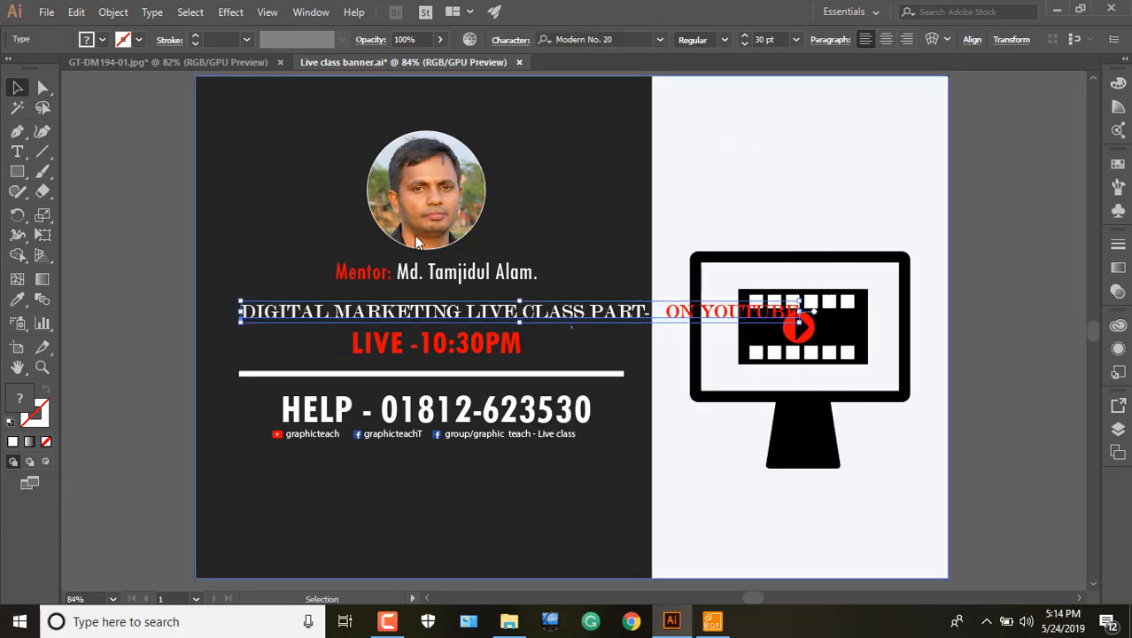
# Set the headline's font size to 12 pt and center-align its paragraph.
pyautogui.click(820, 43)
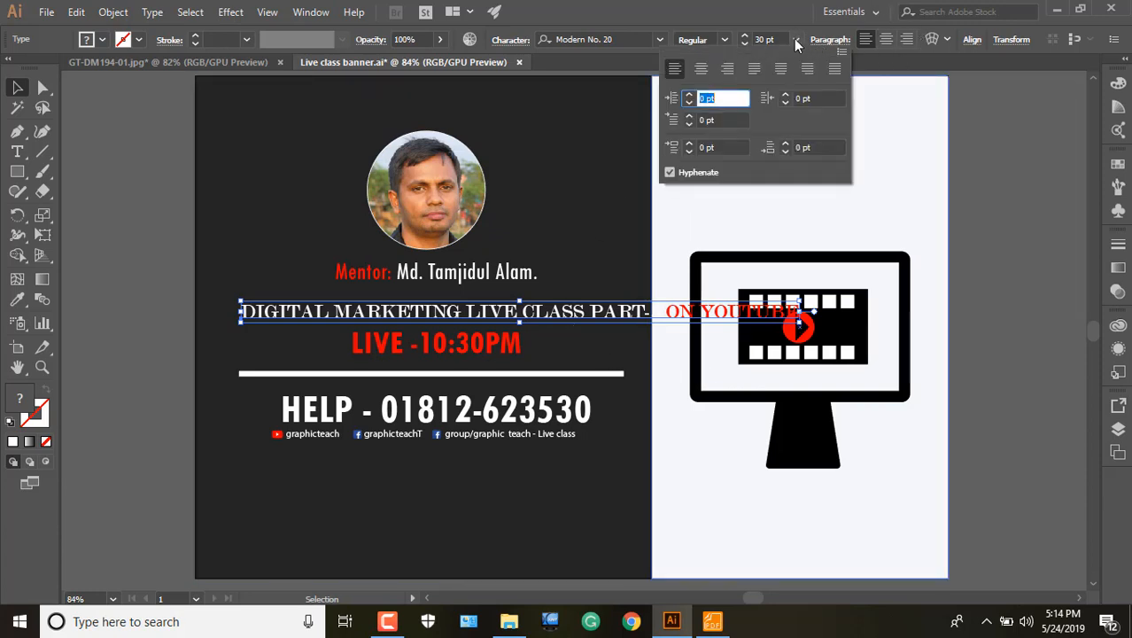
pyautogui.click(795, 41)
pyautogui.click(795, 41)
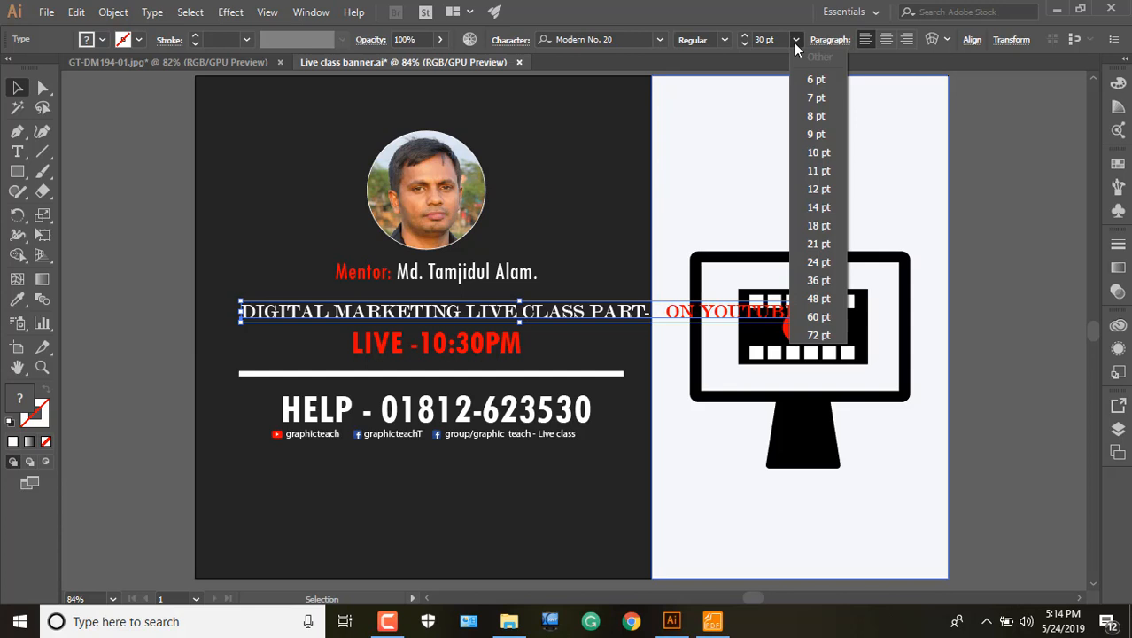
pyautogui.click(814, 182)
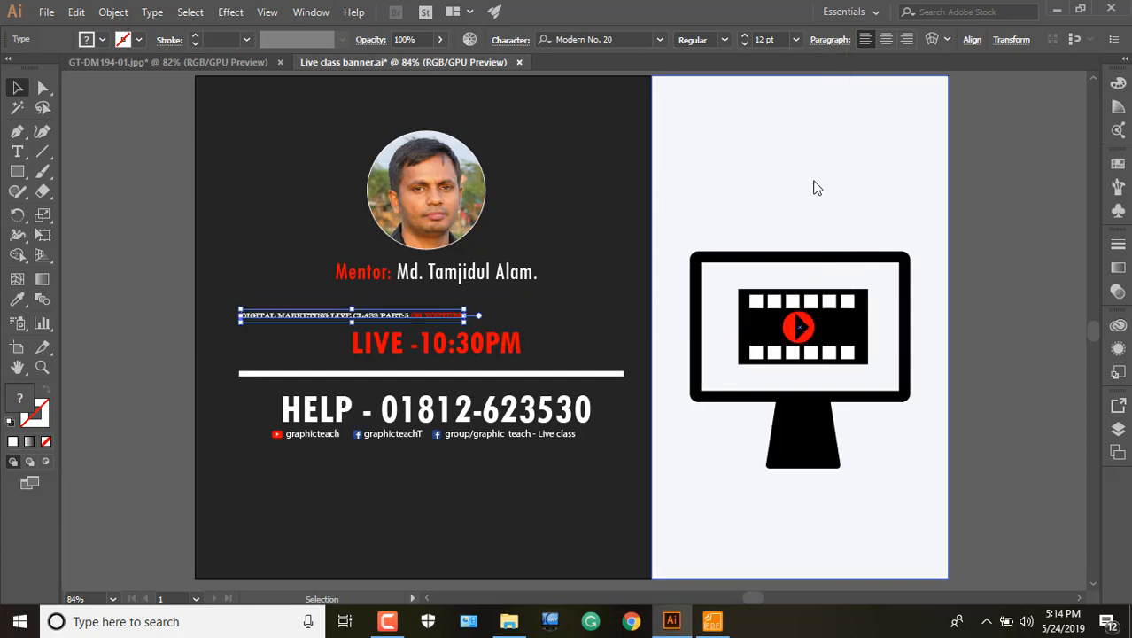
pyautogui.click(890, 40)
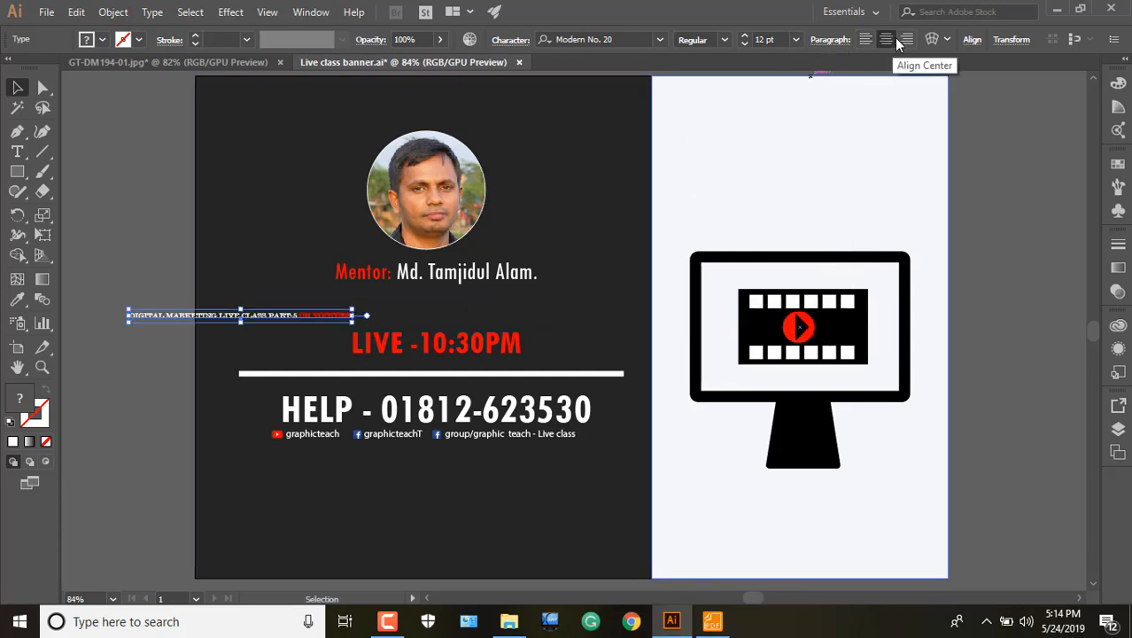
# Distort the headline with an envelope mesh of 4 rows and 4 columns.
pyautogui.click(946, 41)
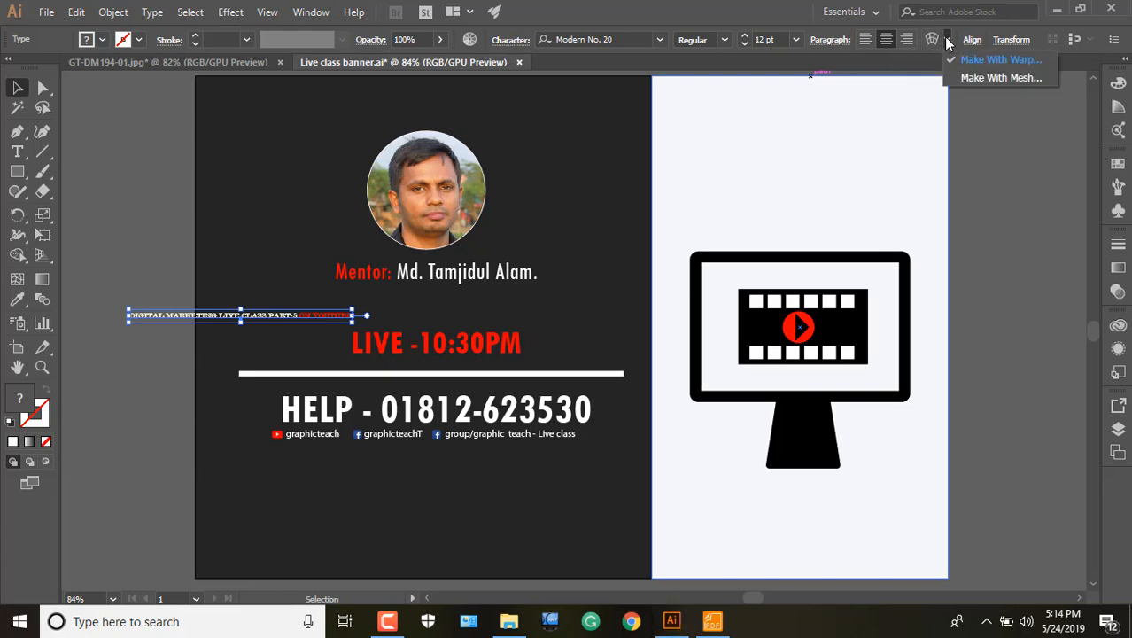
pyautogui.click(971, 78)
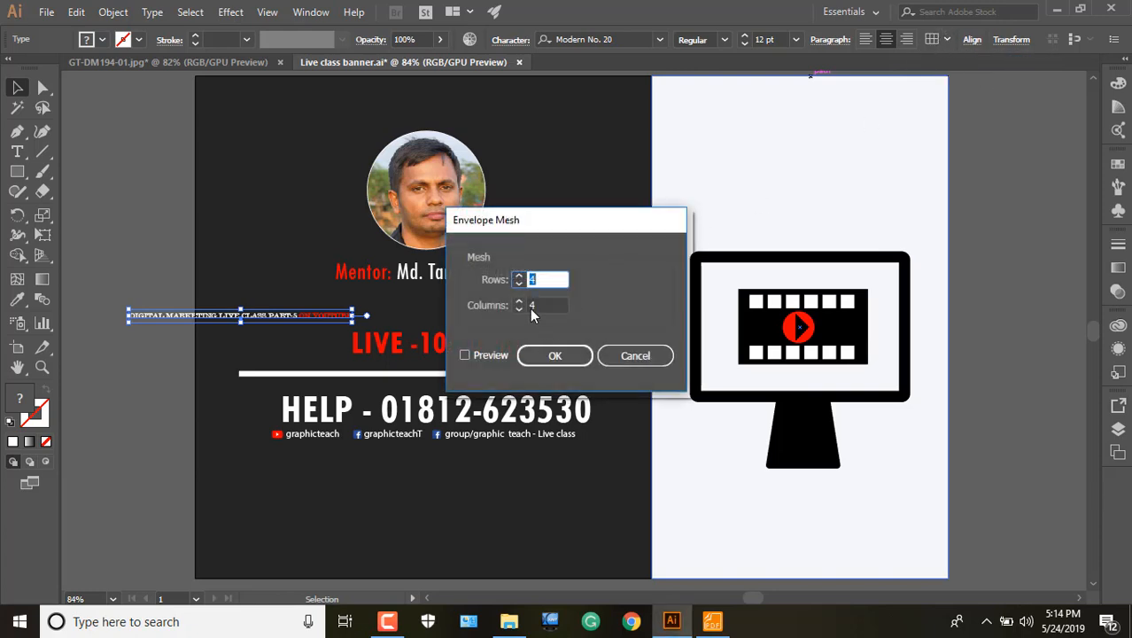
pyautogui.click(551, 353)
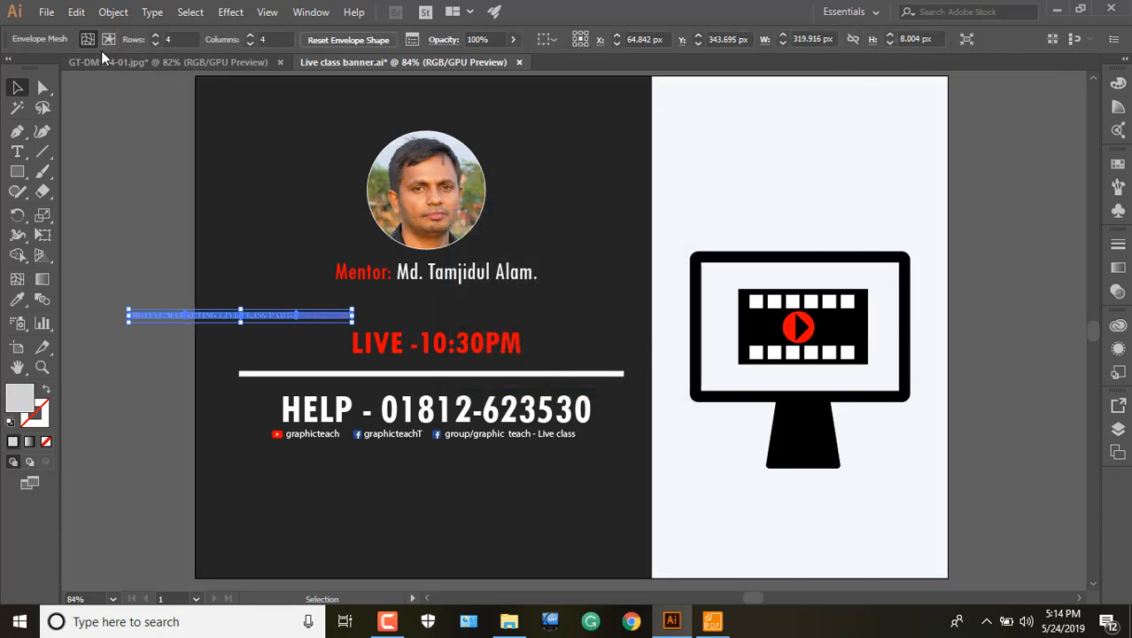
# Set the number of rows in the headline's envelope mesh to 7.
pyautogui.click(154, 35)
pyautogui.click(154, 36)
pyautogui.click(154, 35)
pyautogui.click(154, 35)
pyautogui.click(154, 43)
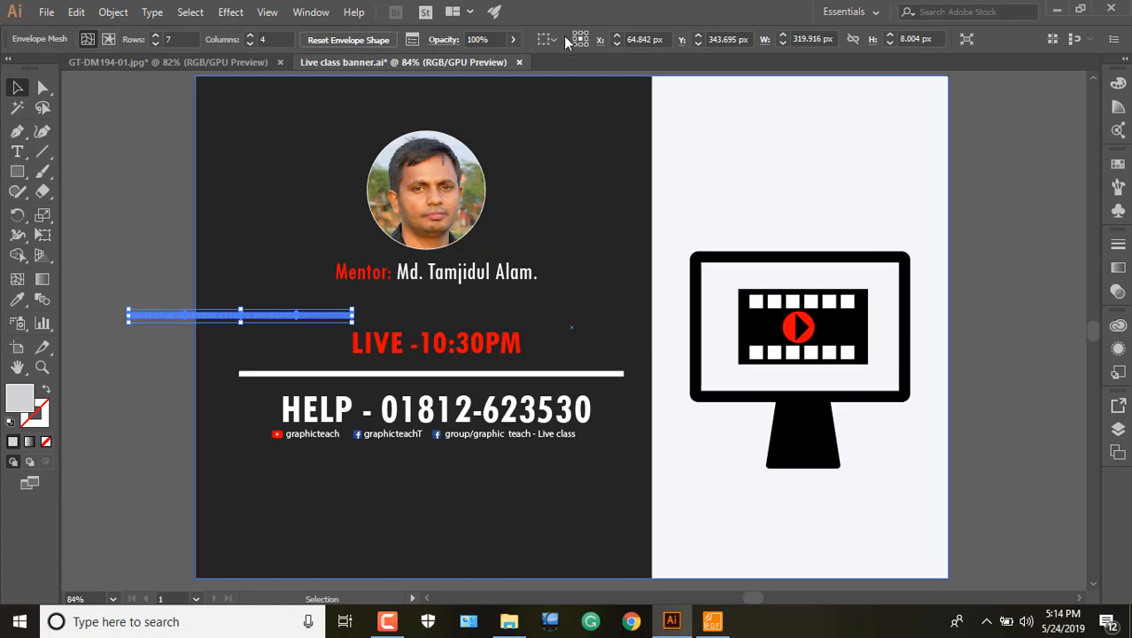
# Revert Live class banner.ai to its saved version, discarding the headline changes.
pyautogui.click(55, 15)
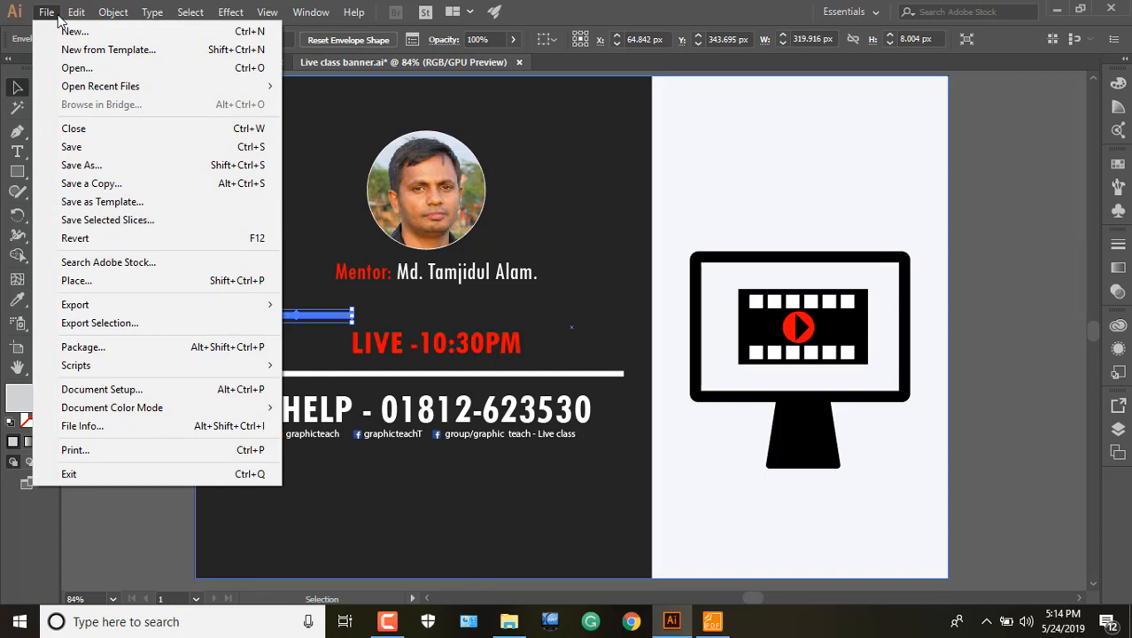
pyautogui.click(102, 238)
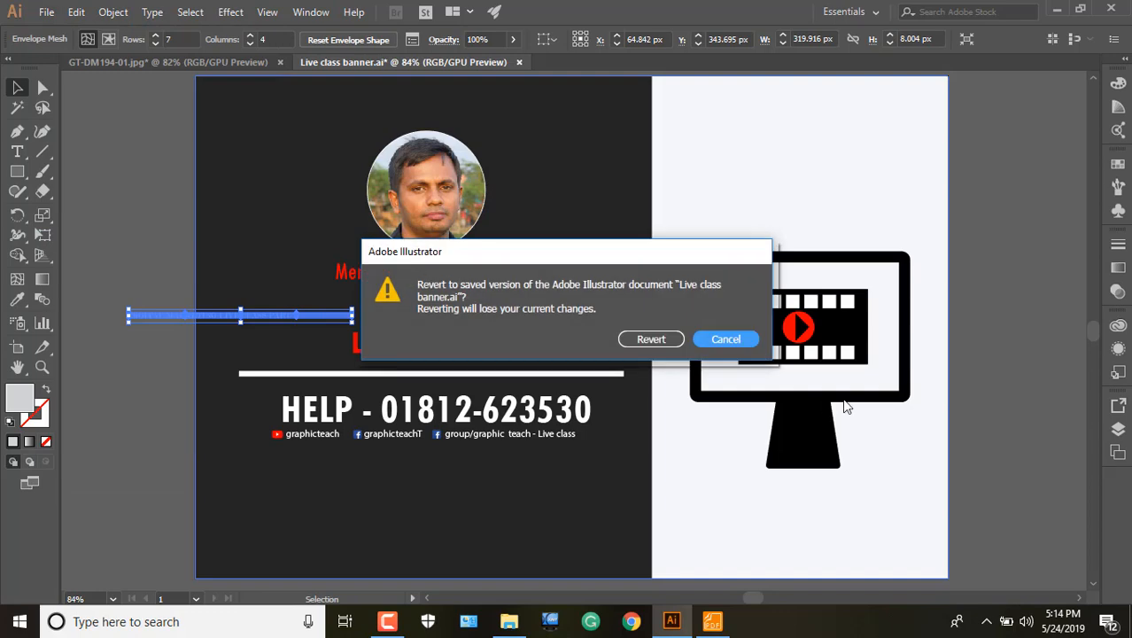
pyautogui.click(668, 339)
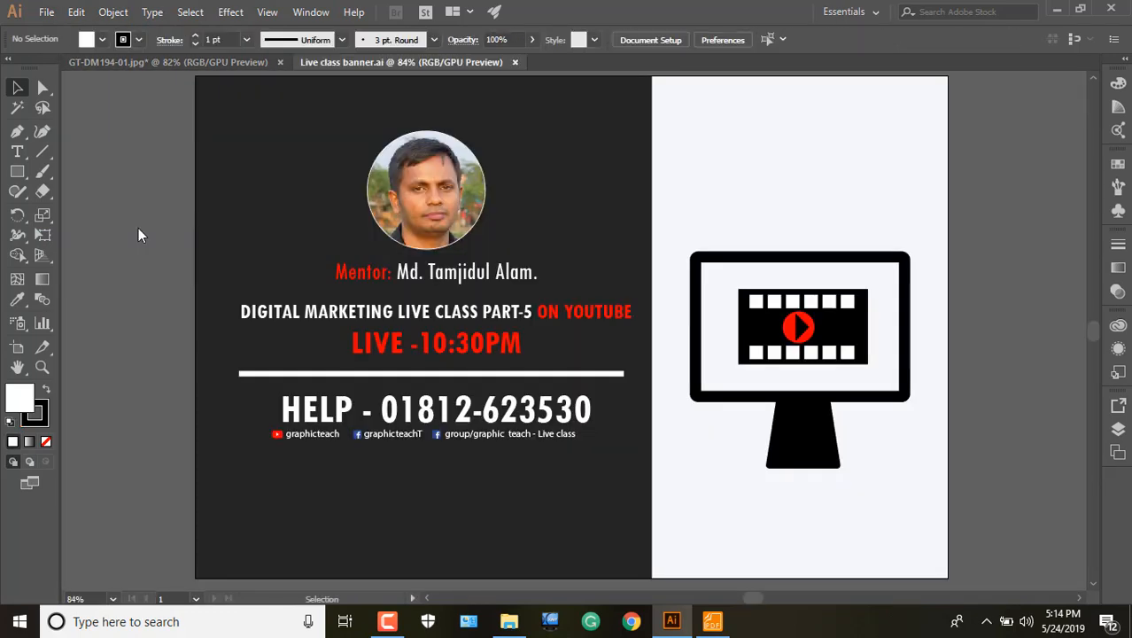
# Select the headline, portrait, divider line, monitor graphic and background rectangle in turn to compare their Control panel options.
pyautogui.click(396, 311)
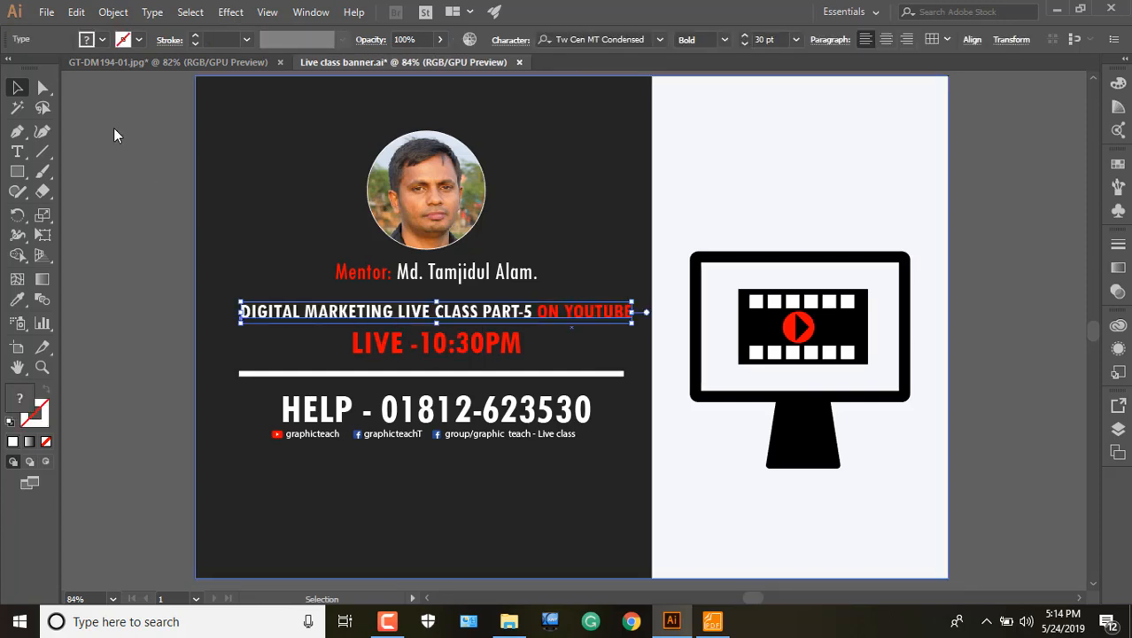
pyautogui.click(418, 174)
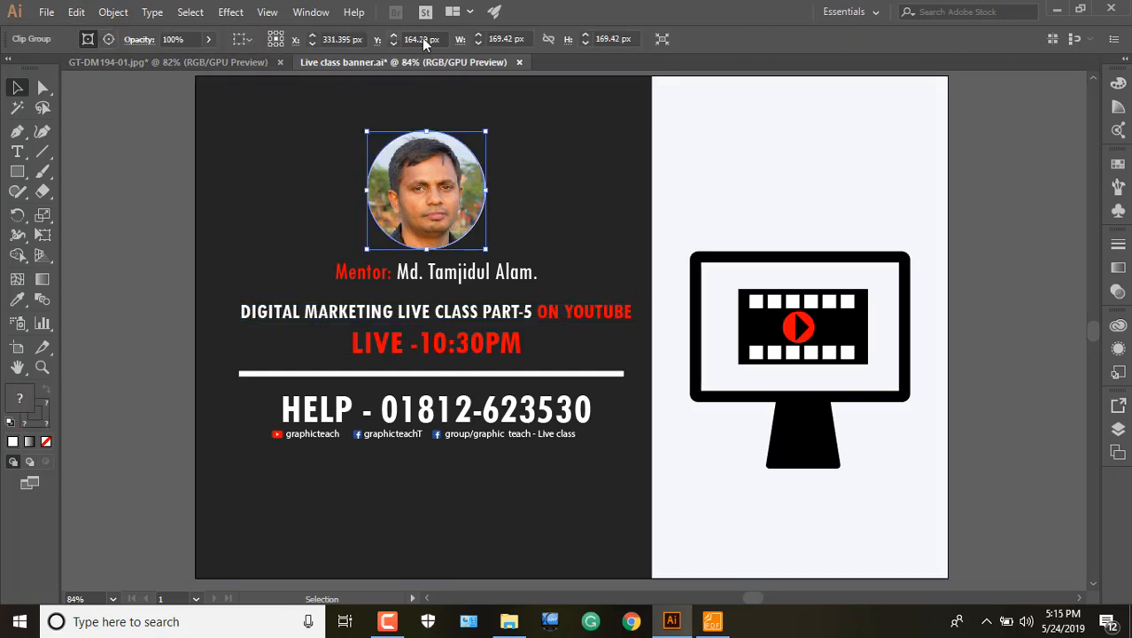
pyautogui.click(431, 375)
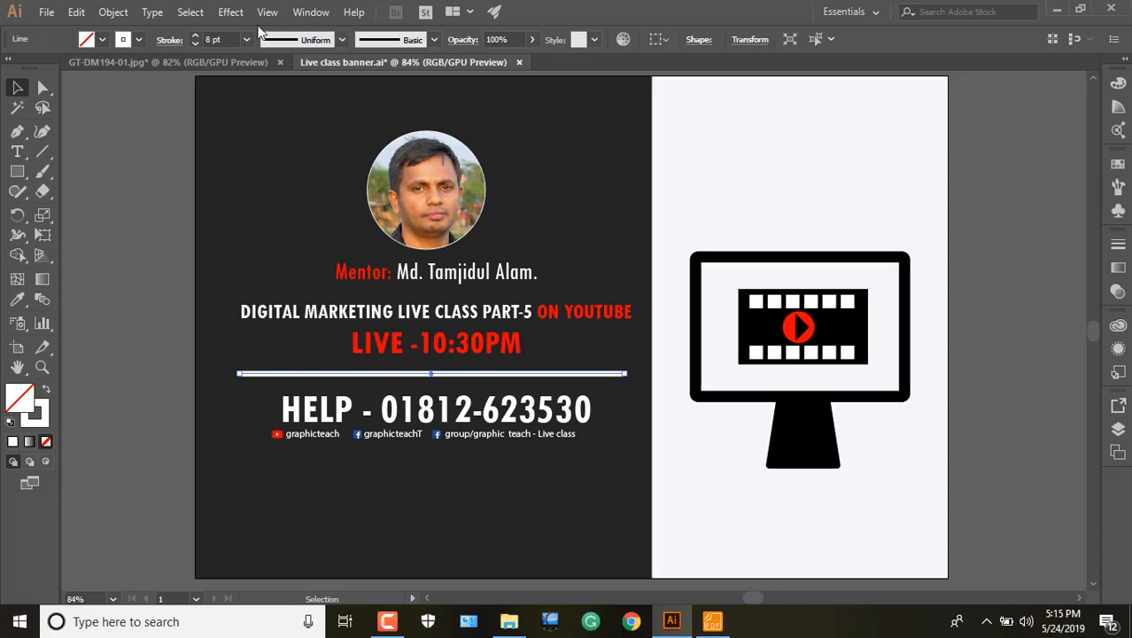
pyautogui.click(846, 317)
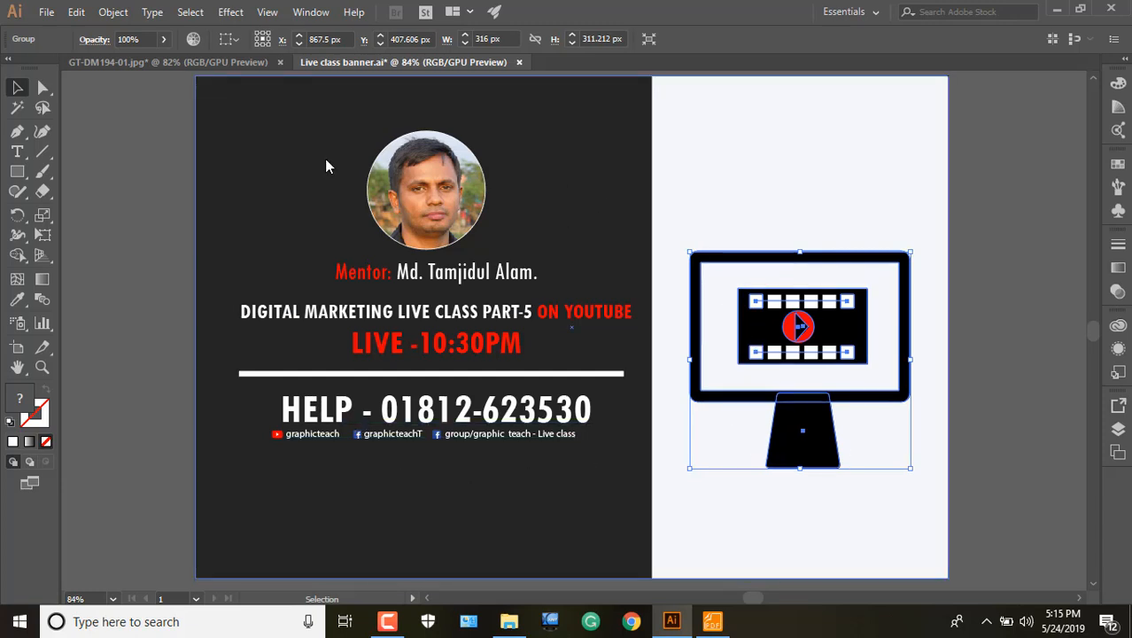
pyautogui.click(274, 168)
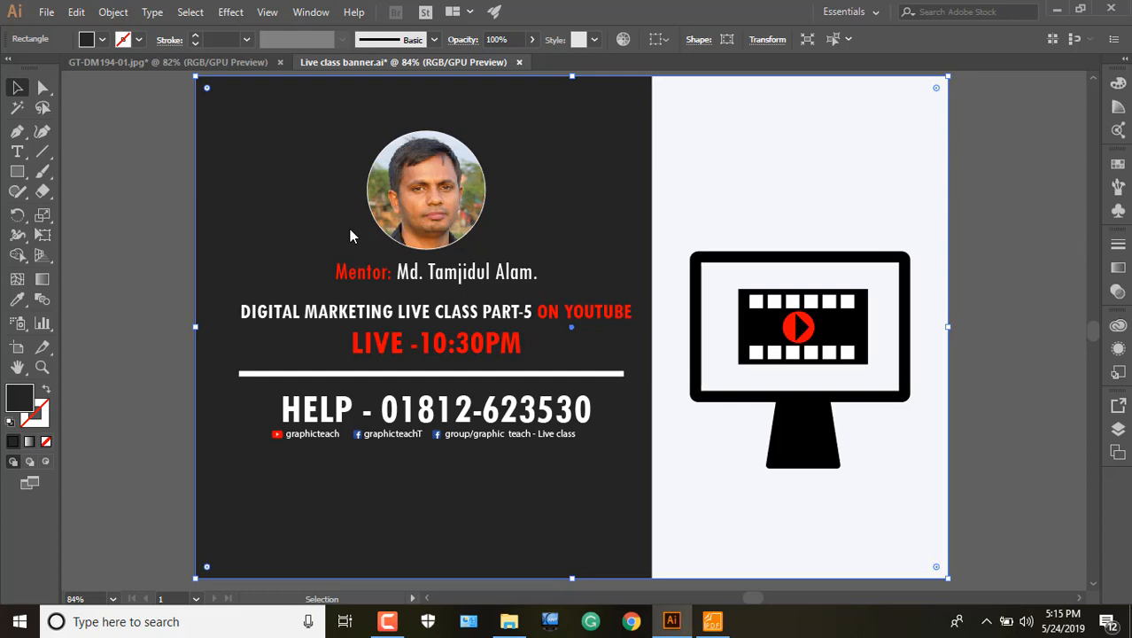
# Review the list of available panels, including the Control entry, and deselect the background rectangle.
pyautogui.click(308, 13)
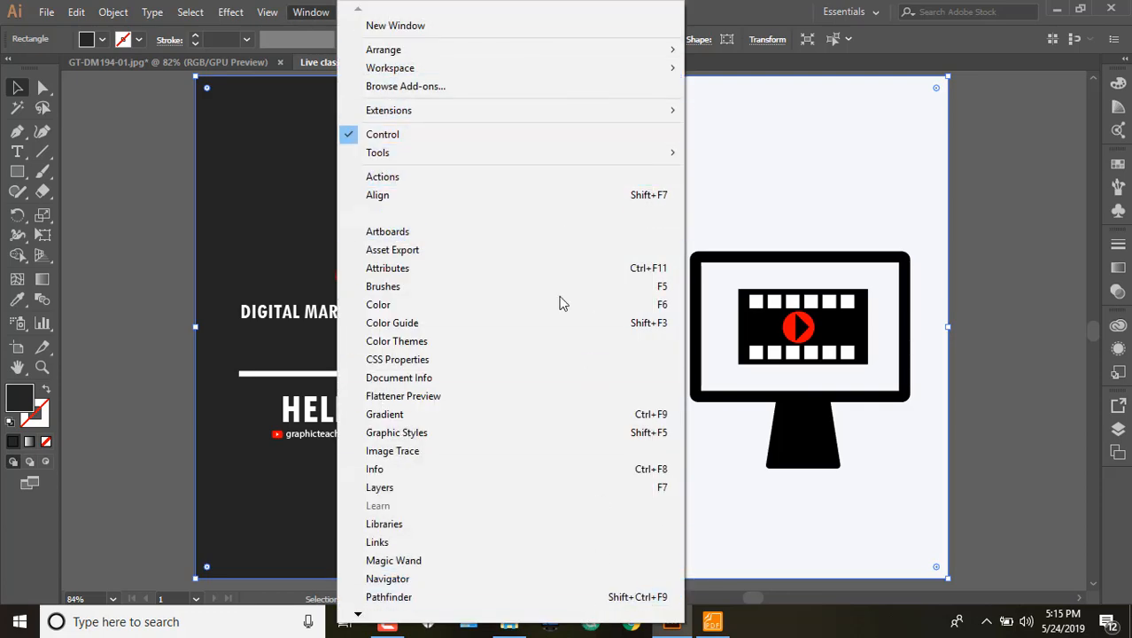
pyautogui.click(769, 5)
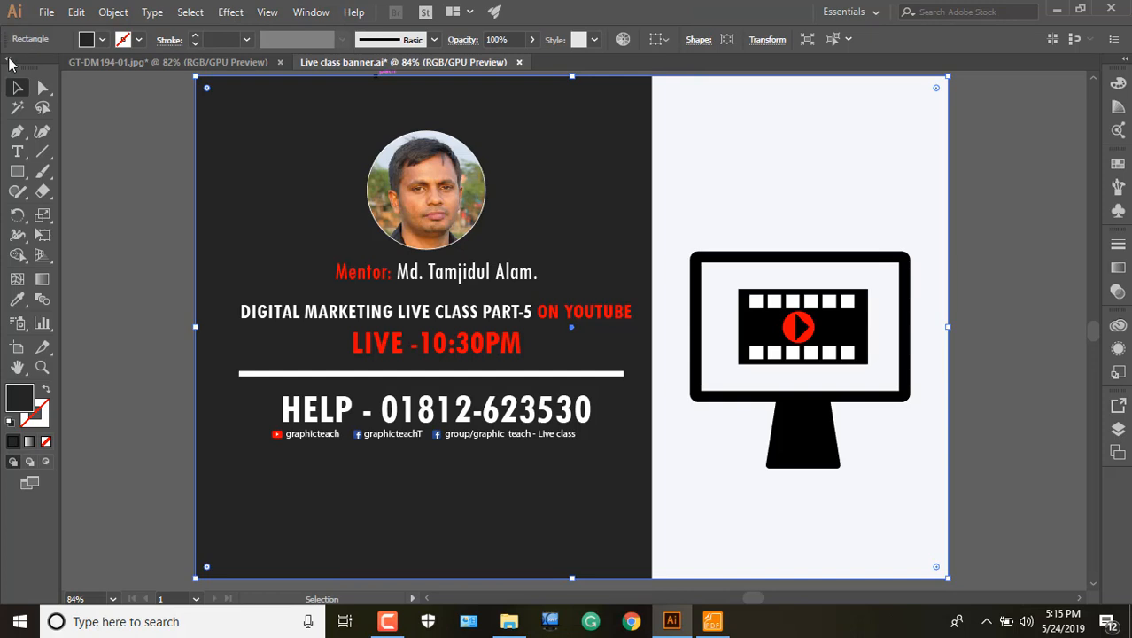
pyautogui.click(101, 148)
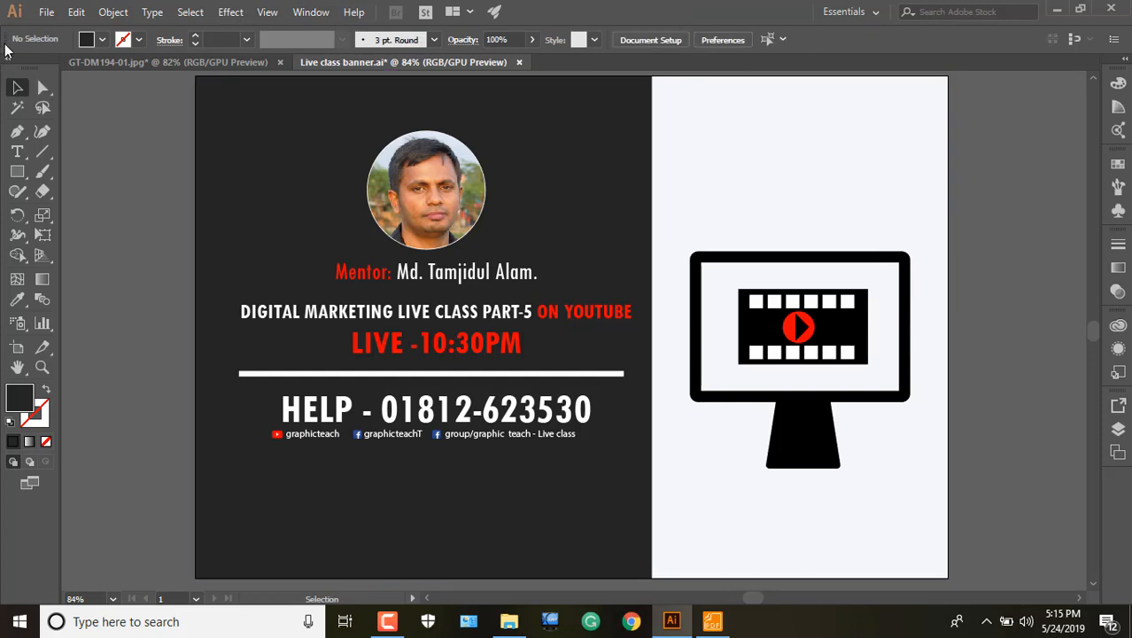
# Try moving the Control panel by its gripper, and dock the panel with the Dock To Bottom option.
pyautogui.moveTo(4, 47); pyautogui.dragTo(63, 37)
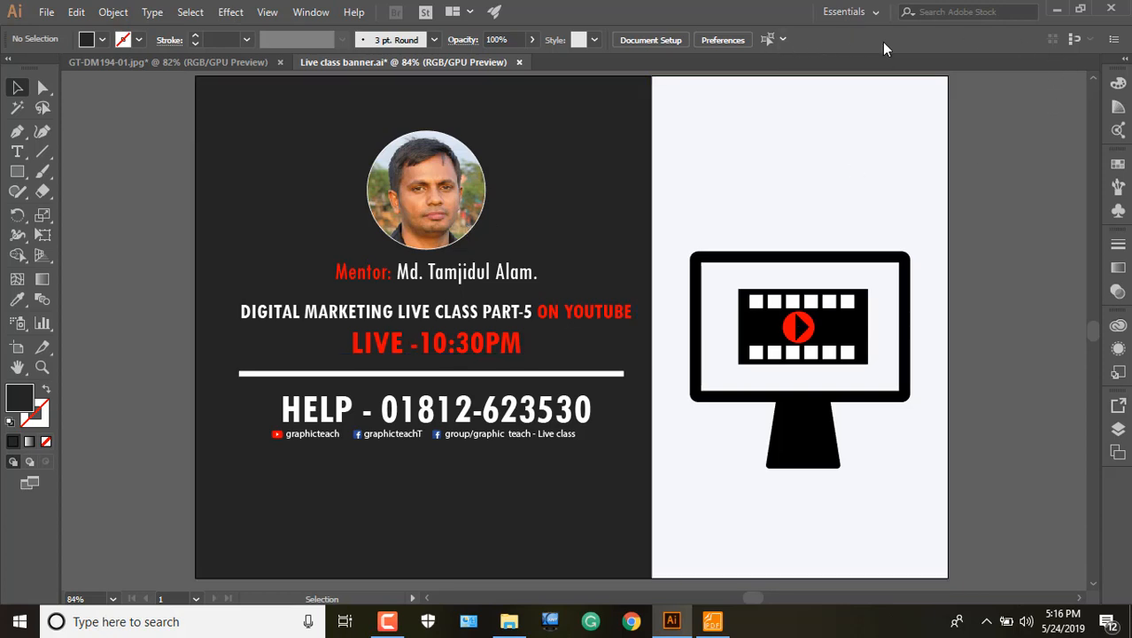
pyautogui.click(1093, 41)
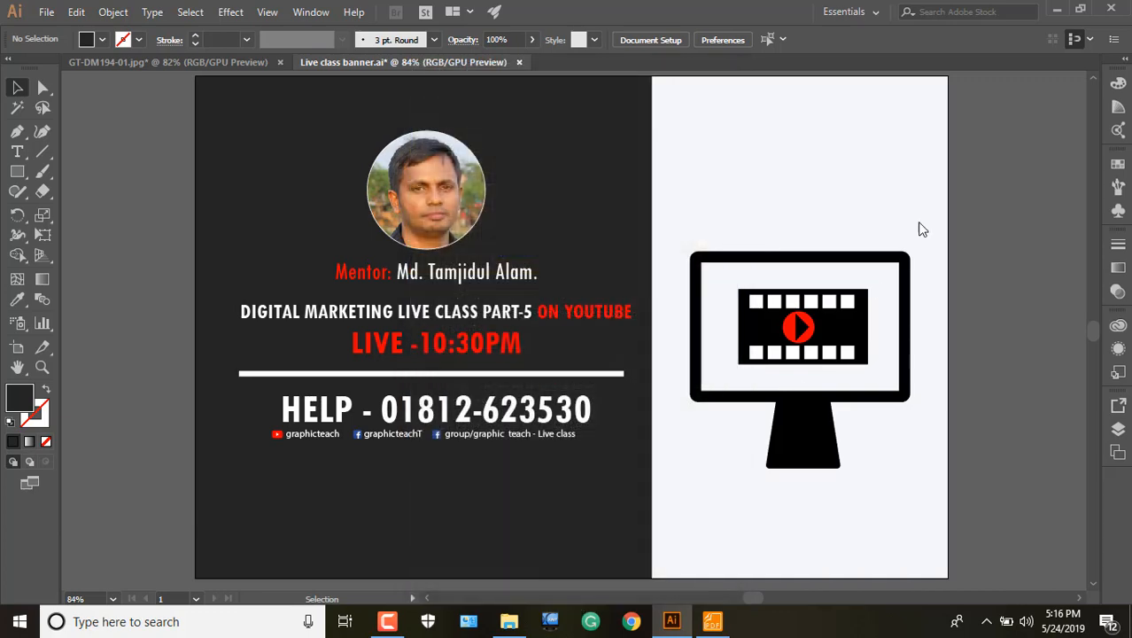
pyautogui.click(595, 580)
pyautogui.click(1115, 40)
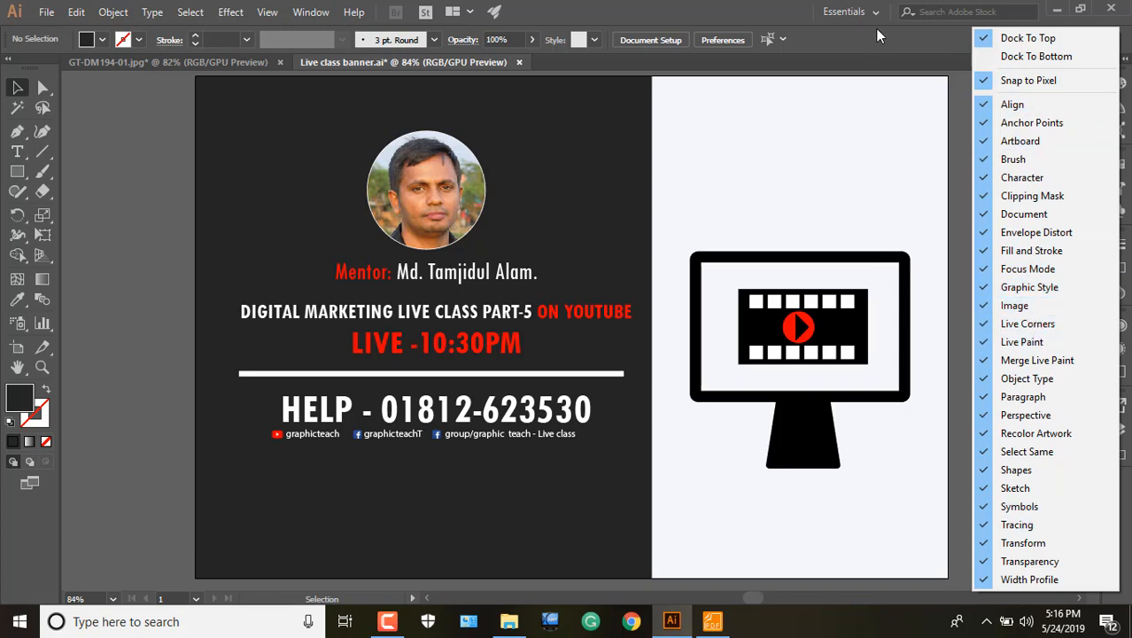
pyautogui.click(993, 56)
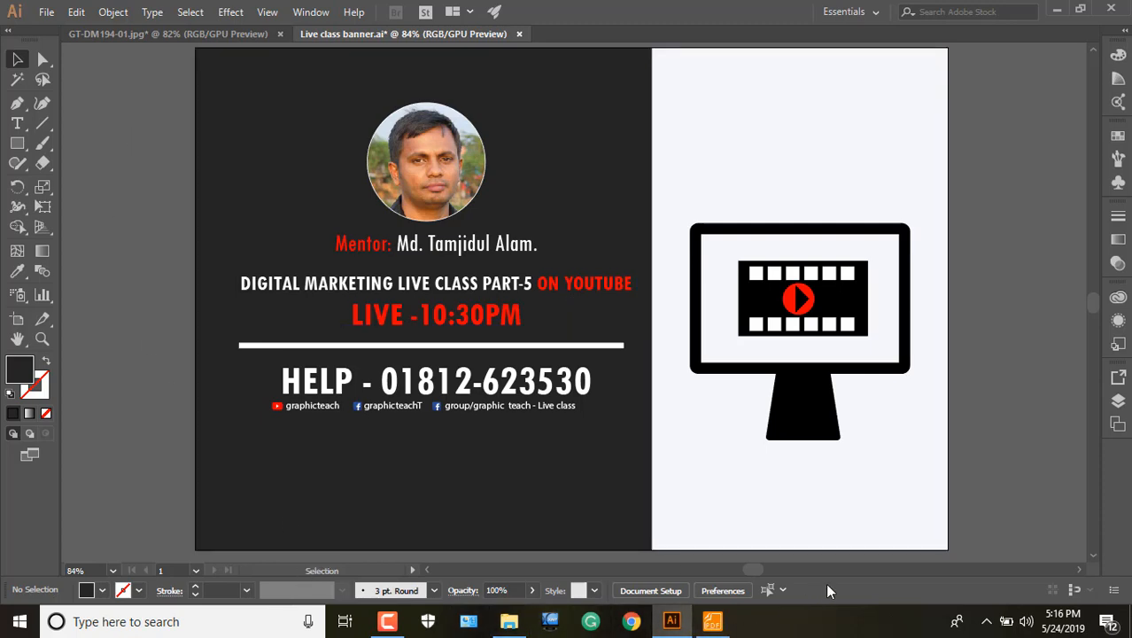
# Review the Control panel's docking options and dock the panel back with Dock To Top.
pyautogui.click(1113, 590)
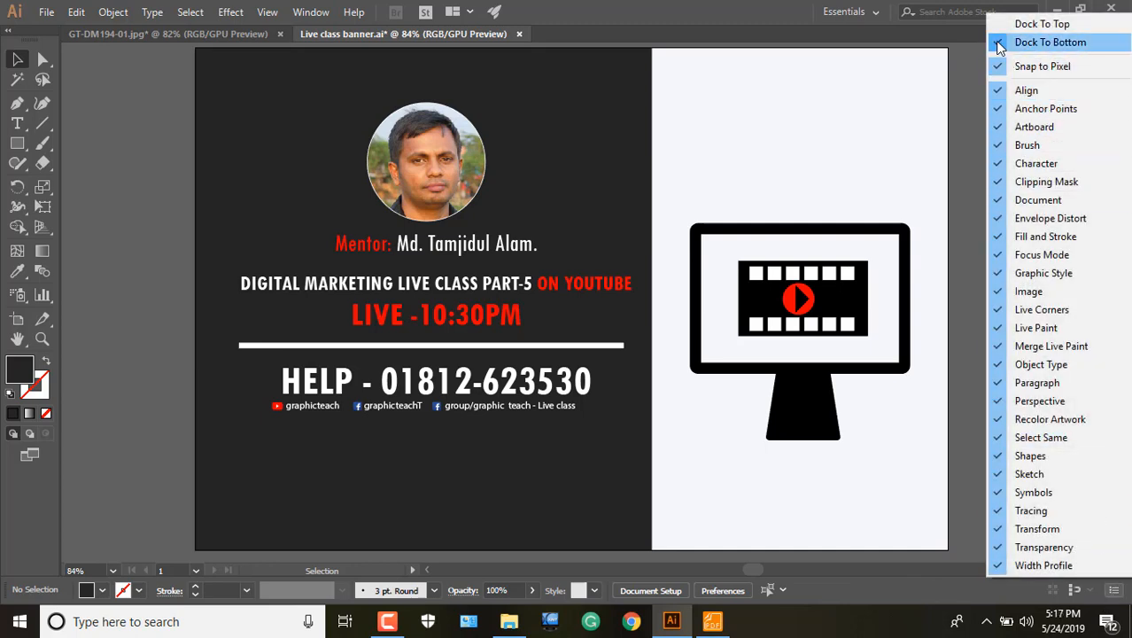
pyautogui.click(1045, 42)
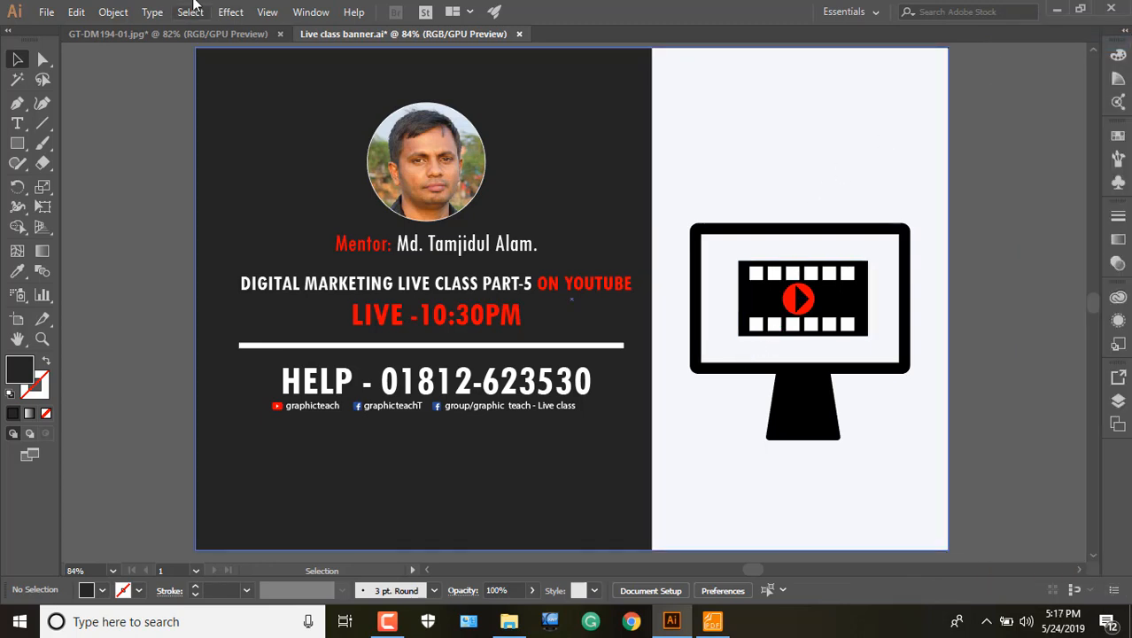
pyautogui.click(1114, 590)
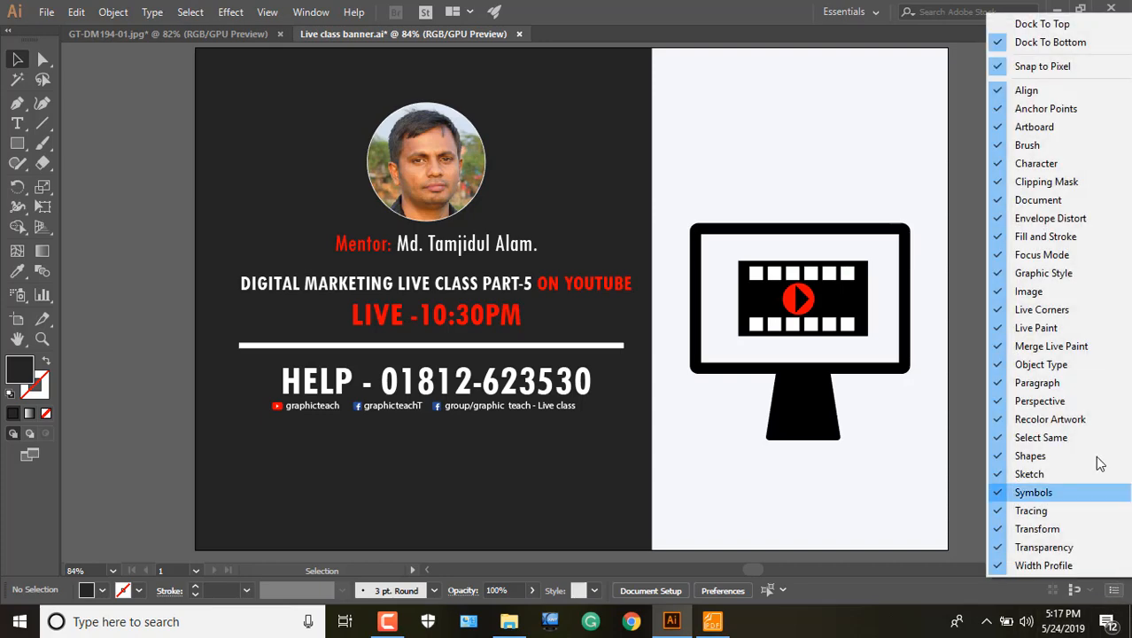
pyautogui.click(1001, 28)
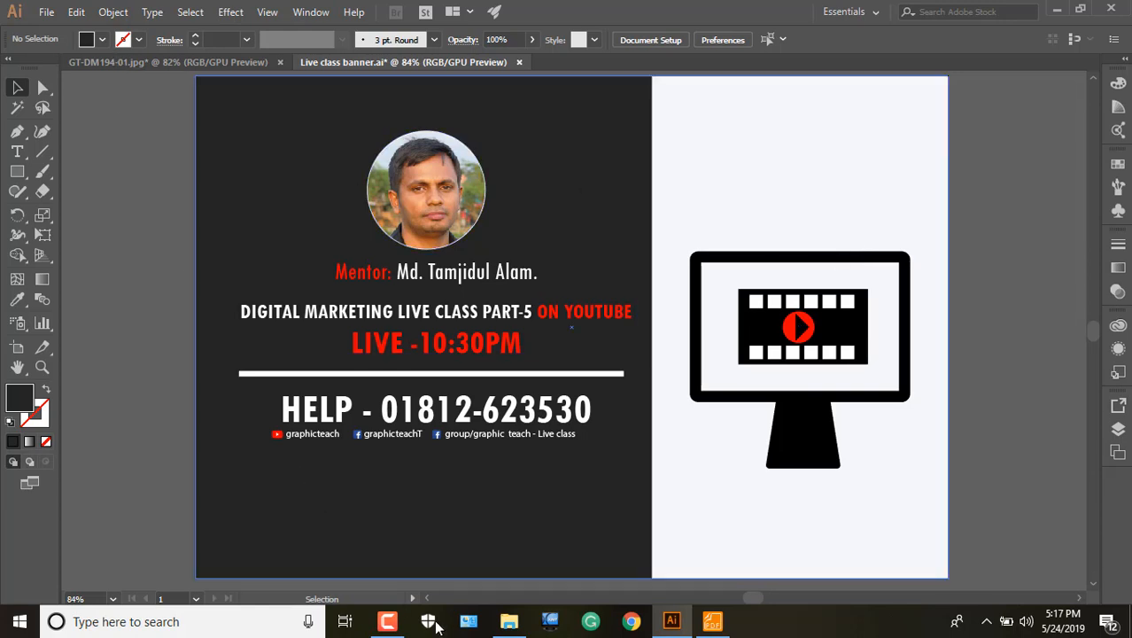
pyautogui.click(404, 624)
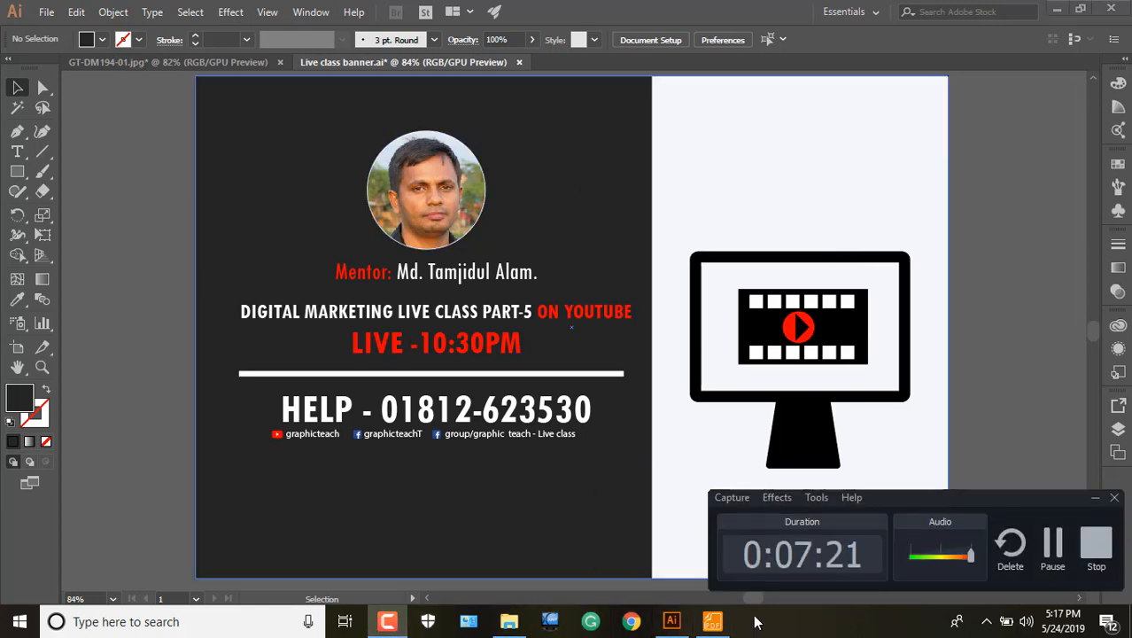